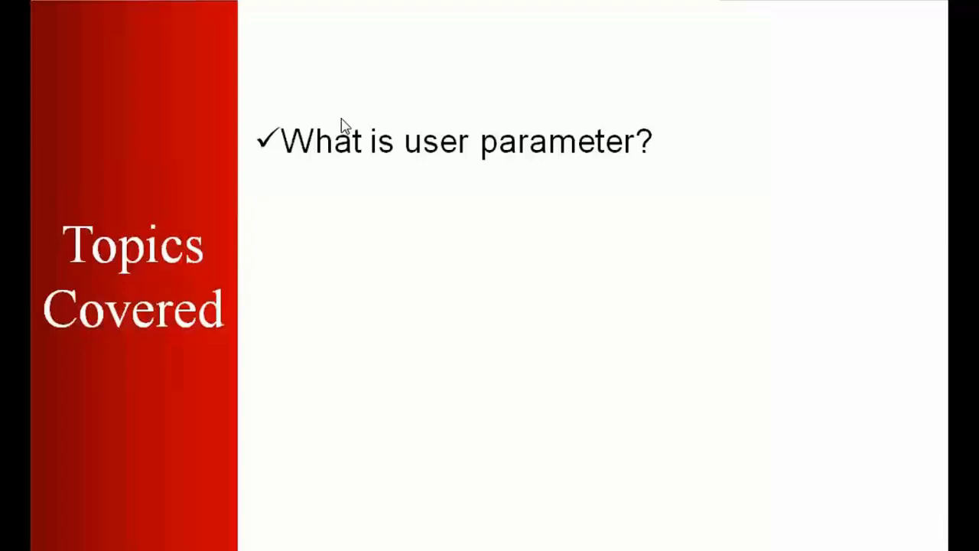
{"action": "left_click", "coordinate": [342, 126]}
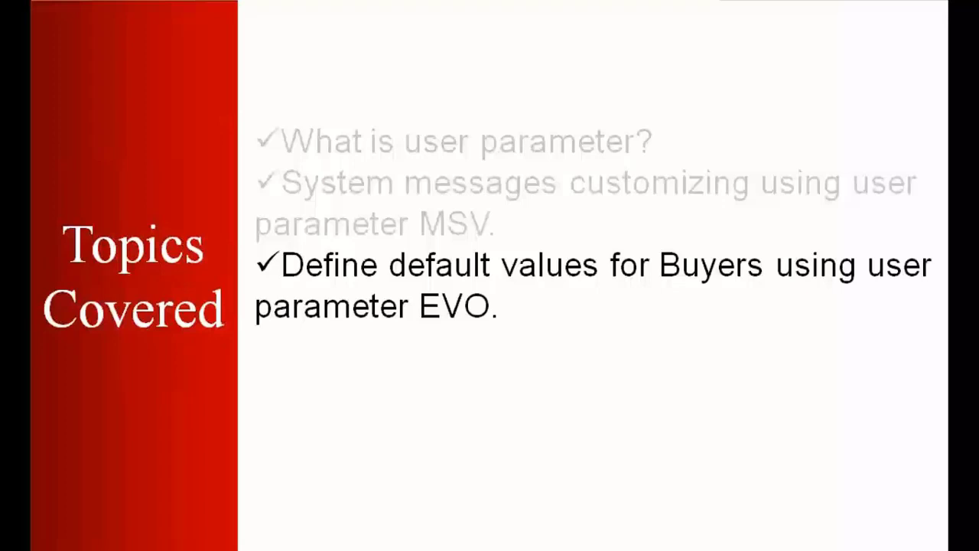
Reveal the Topics Covered bullets one at a time, reaching the User Parameter slide
{"action": "key", "text": "Right"}
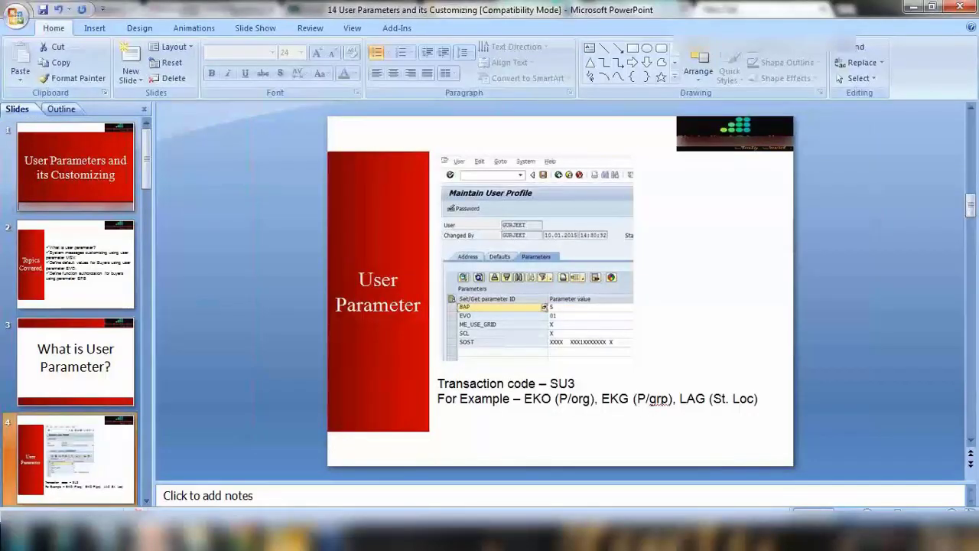
Log on to SAP ECC New from SAP Logon, close the logon windows, and end the slide show
{"action": "right_click", "coordinate": [286, 534]}
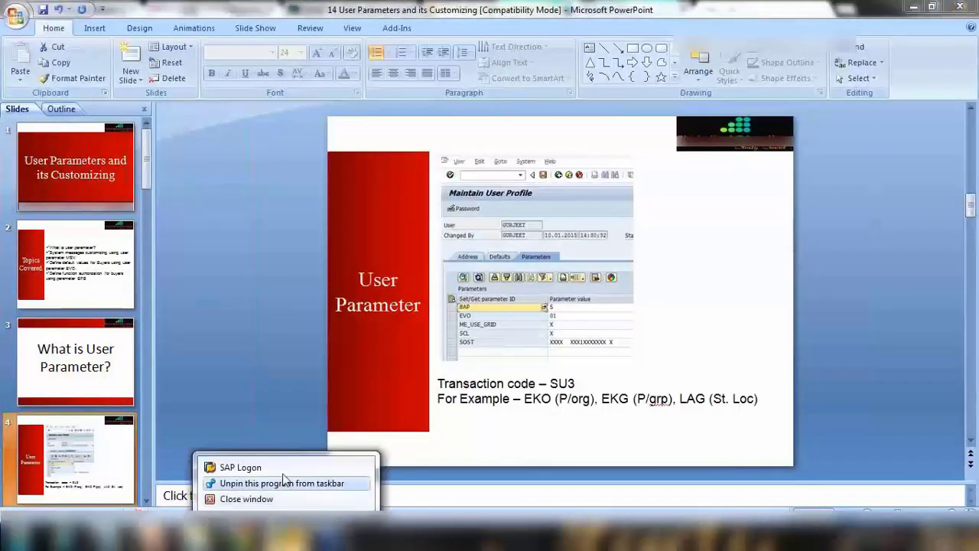
{"action": "left_click", "coordinate": [260, 467]}
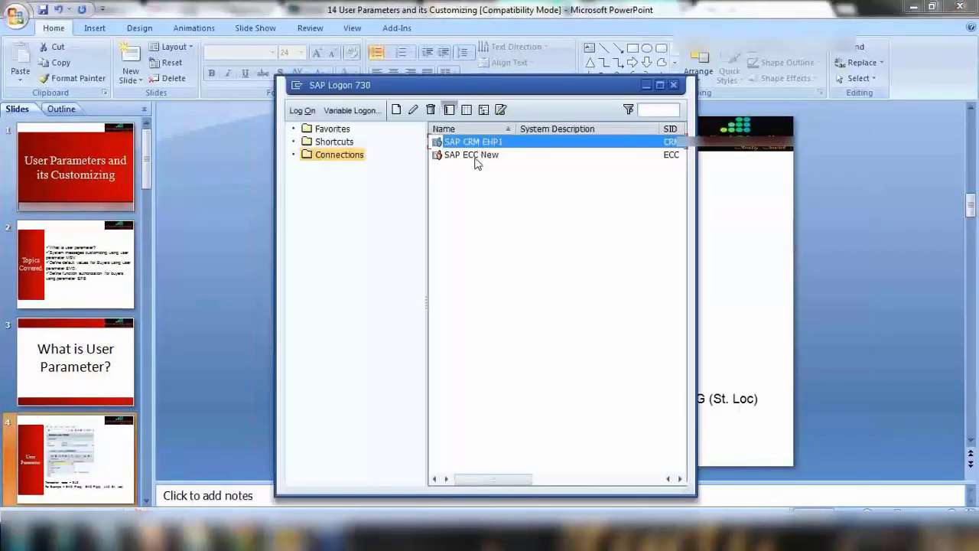
{"action": "double_click", "coordinate": [472, 156]}
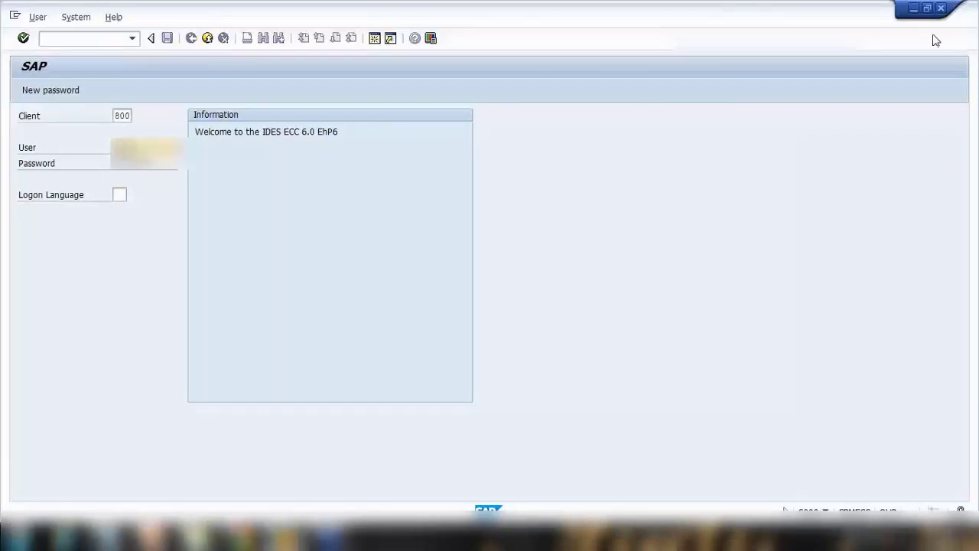
{"action": "left_click", "coordinate": [941, 8]}
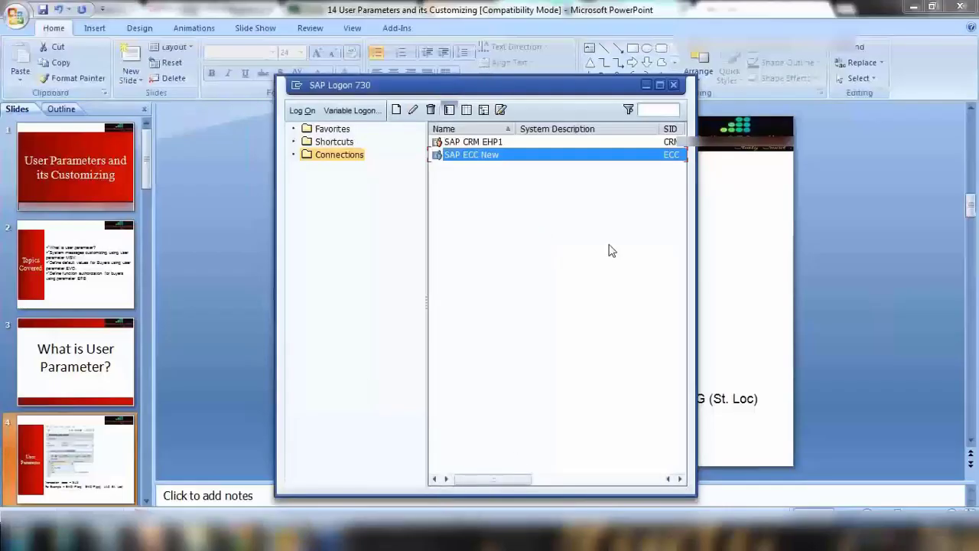
{"action": "left_click", "coordinate": [673, 85]}
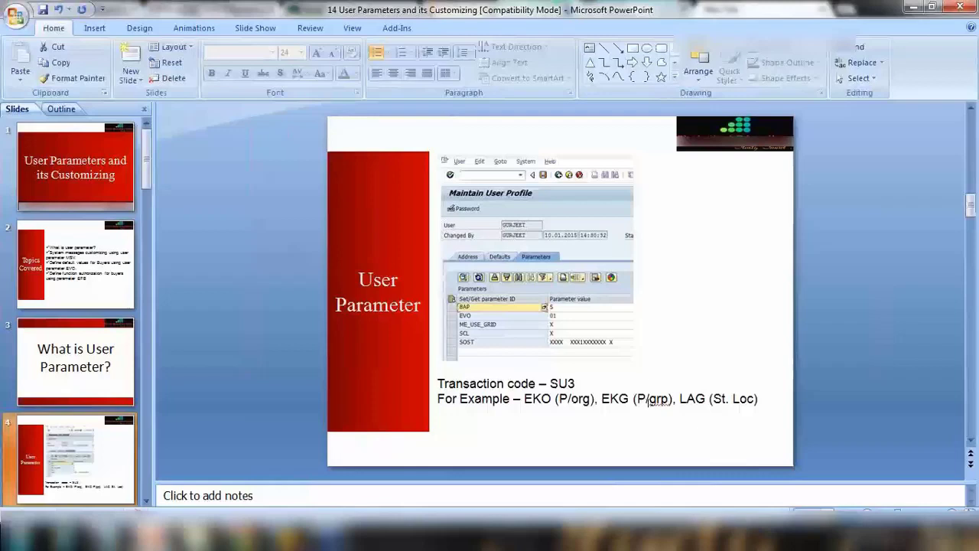
{"action": "left_click", "coordinate": [827, 511]}
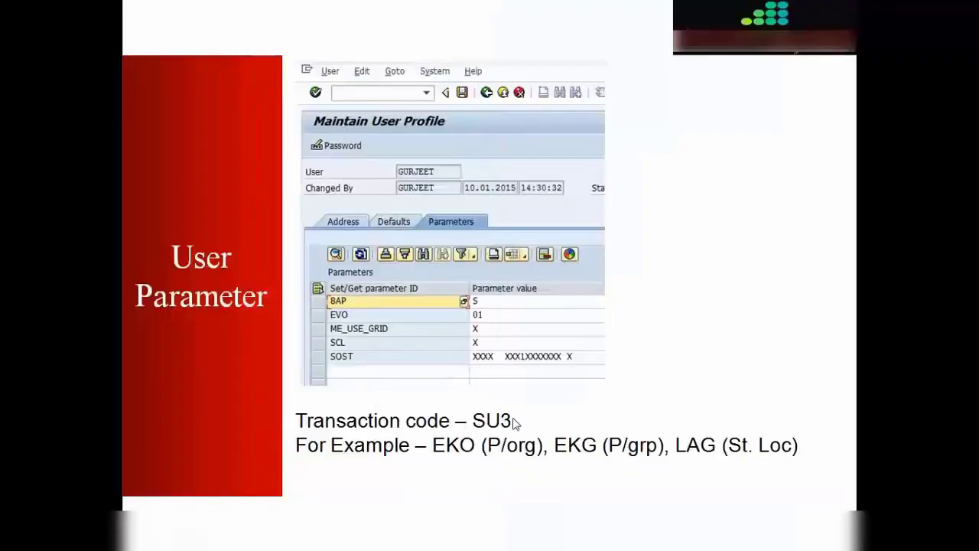
{"action": "key", "text": "Escape"}
View Own Data parameters (8AP, EVO=ZG, ME_USE_GRID, SCL, SOST), then return to the User Parameter slide
{"action": "key", "text": "alt+Tab"}
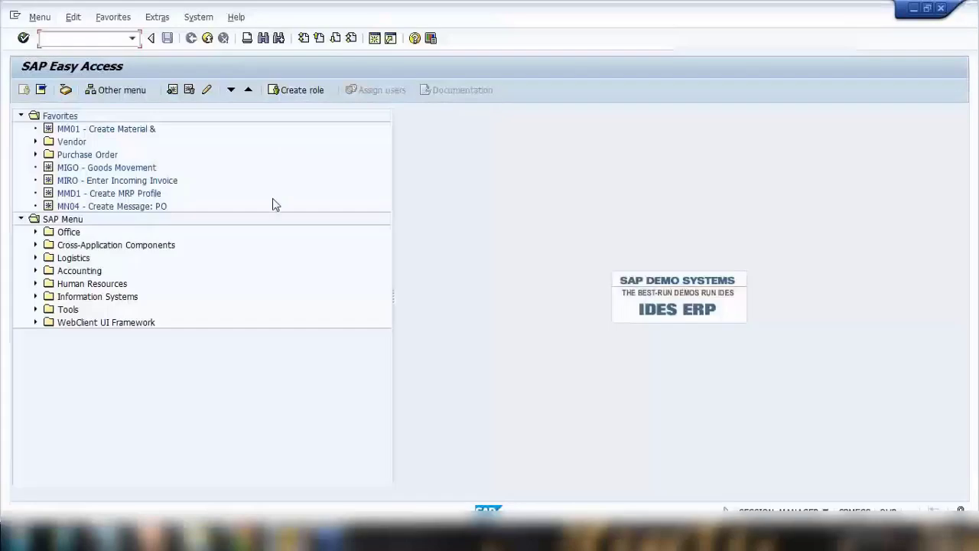
{"action": "left_click", "coordinate": [192, 22]}
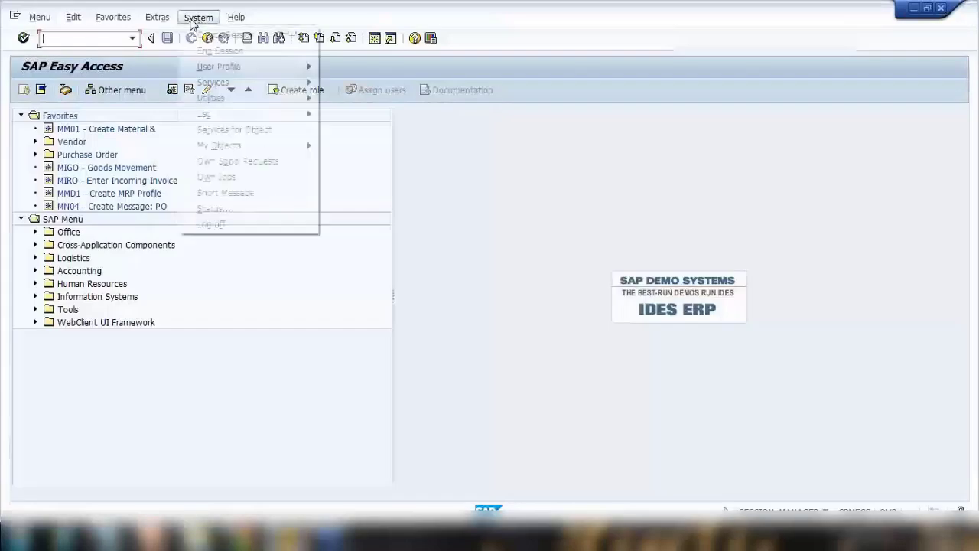
{"action": "mouse_move", "coordinate": [237, 69]}
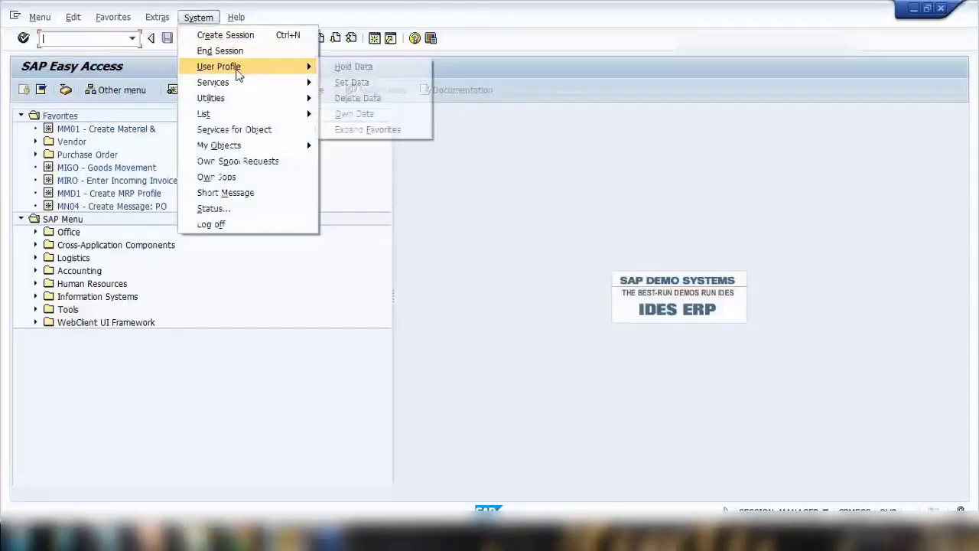
{"action": "left_click", "coordinate": [352, 114]}
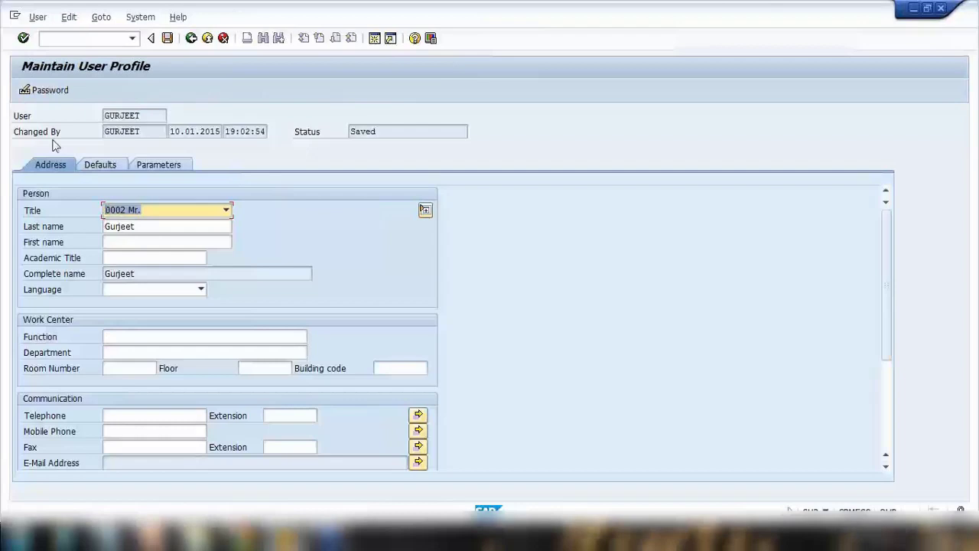
{"action": "double_click", "coordinate": [145, 114]}
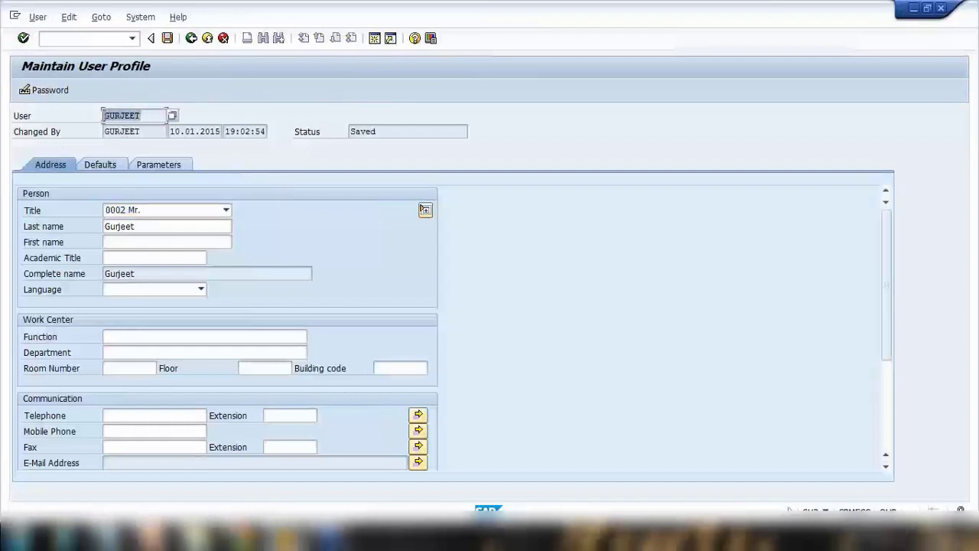
{"action": "left_click", "coordinate": [163, 170]}
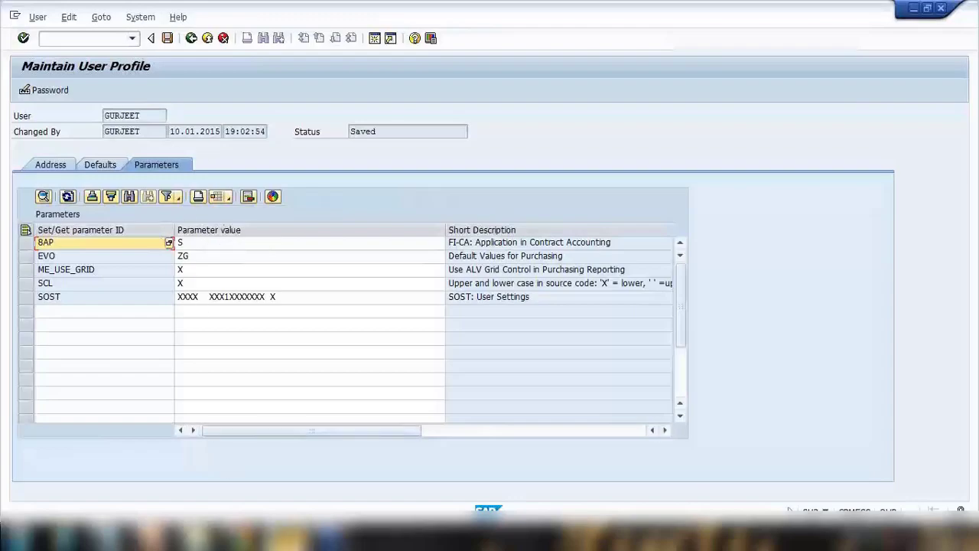
{"action": "left_click", "coordinate": [153, 535]}
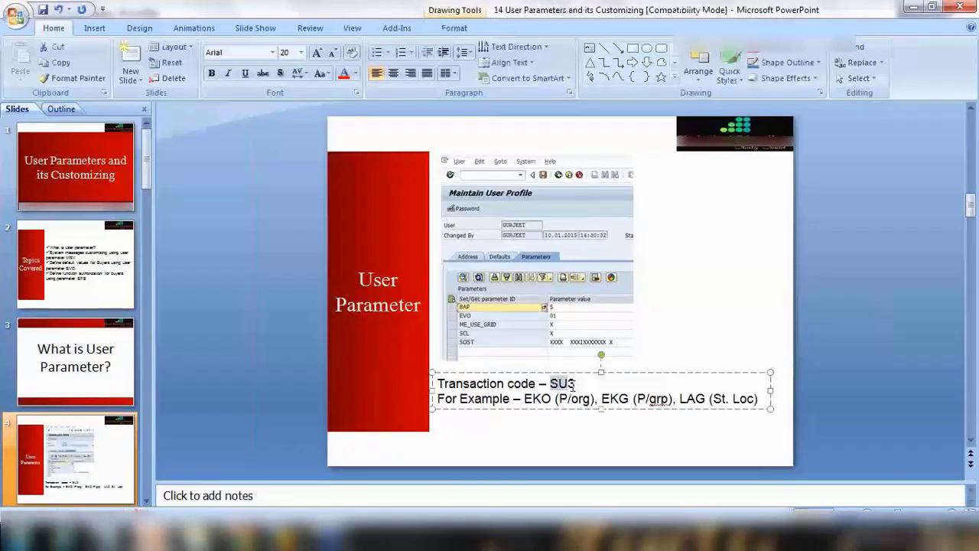
End the transaction with /n, reopen the parameters via SU3, then return to the slide
{"action": "mouse_move", "coordinate": [290, 545]}
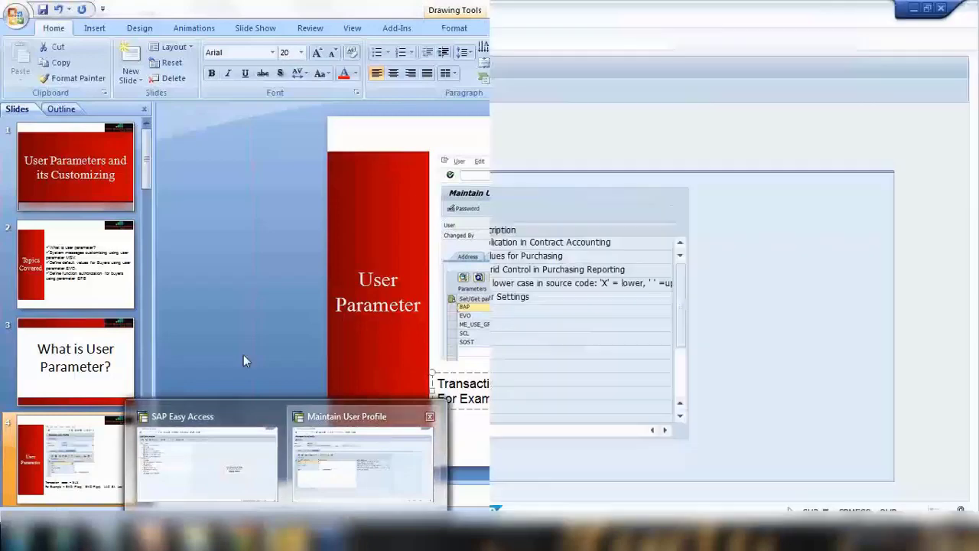
{"action": "left_click", "coordinate": [343, 463]}
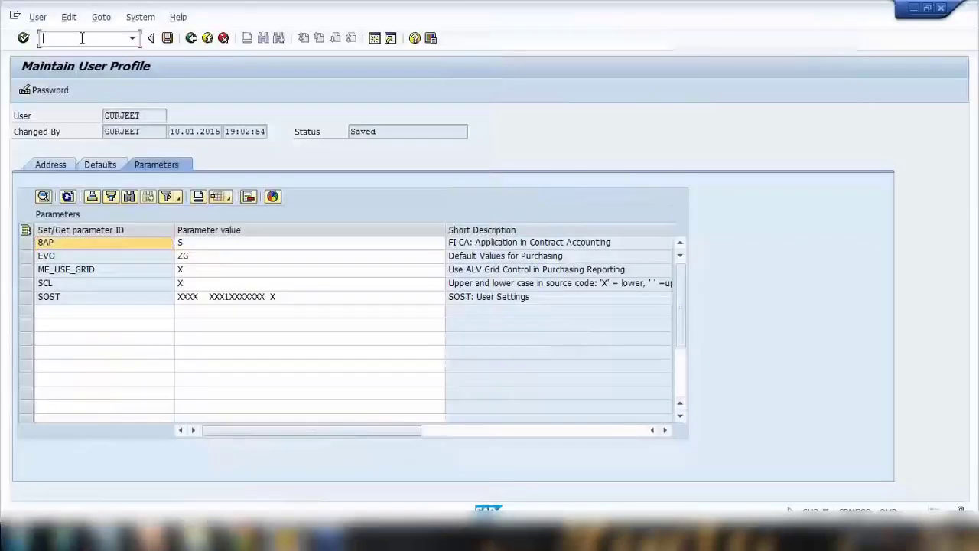
{"action": "type", "text": "/n"}
{"action": "key", "text": "Return"}
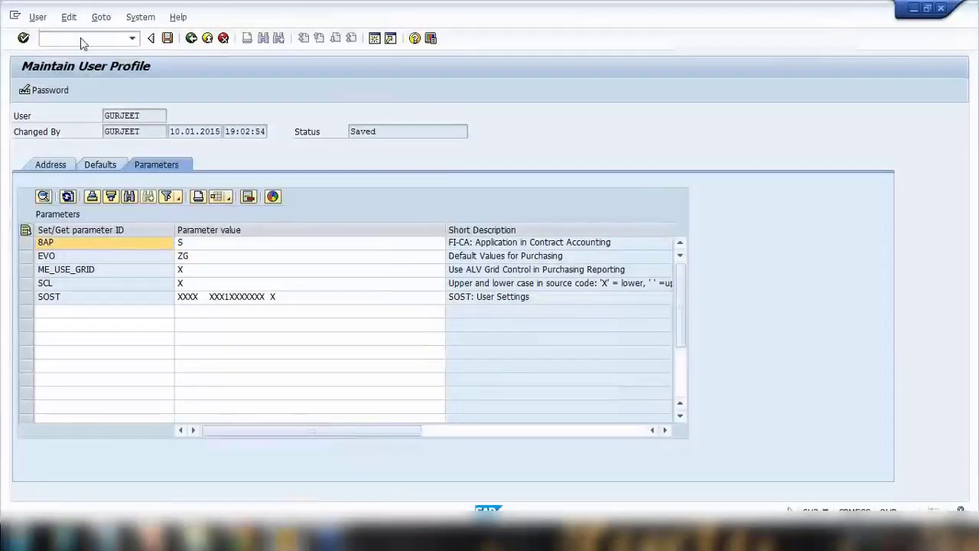
{"action": "type", "text": "su"}
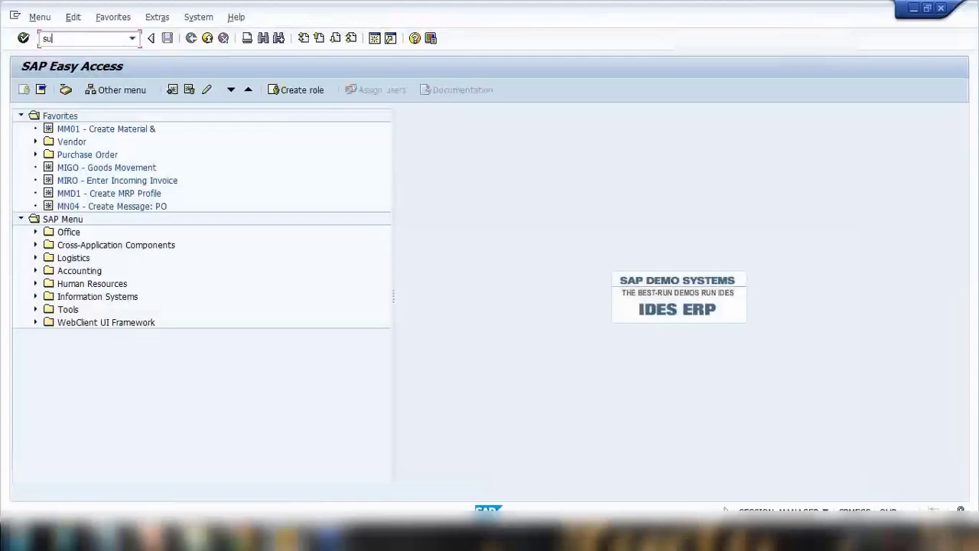
{"action": "type", "text": "3"}
{"action": "key", "text": "Return"}
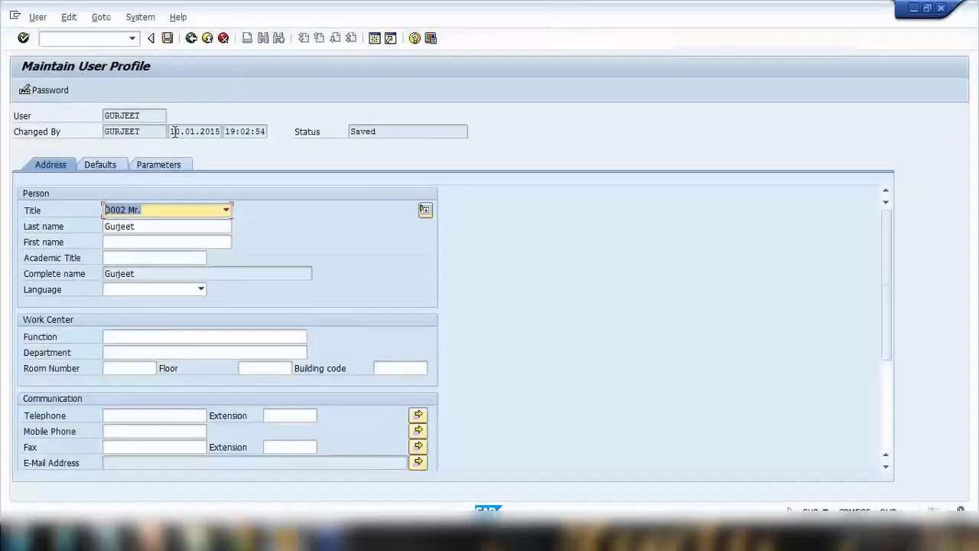
{"action": "left_click", "coordinate": [158, 169]}
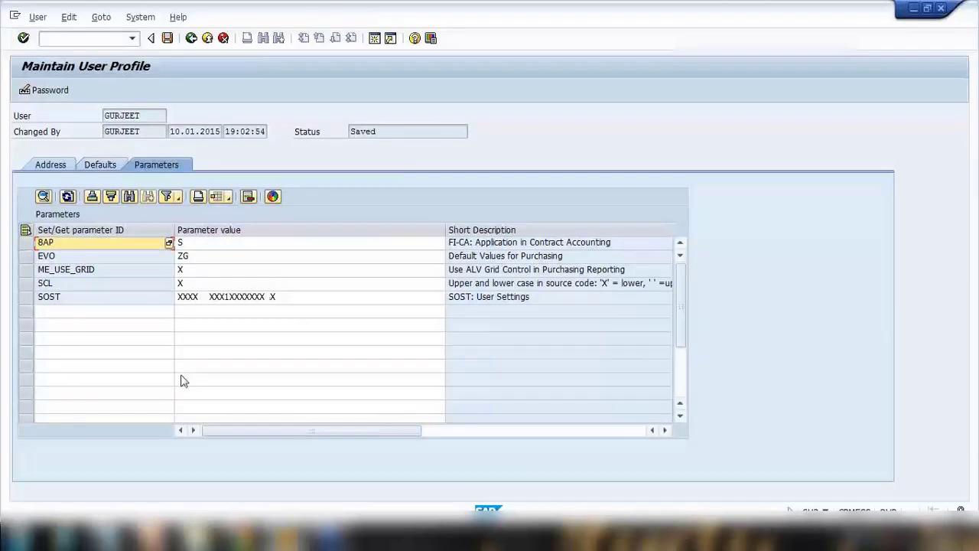
{"action": "left_click", "coordinate": [158, 527]}
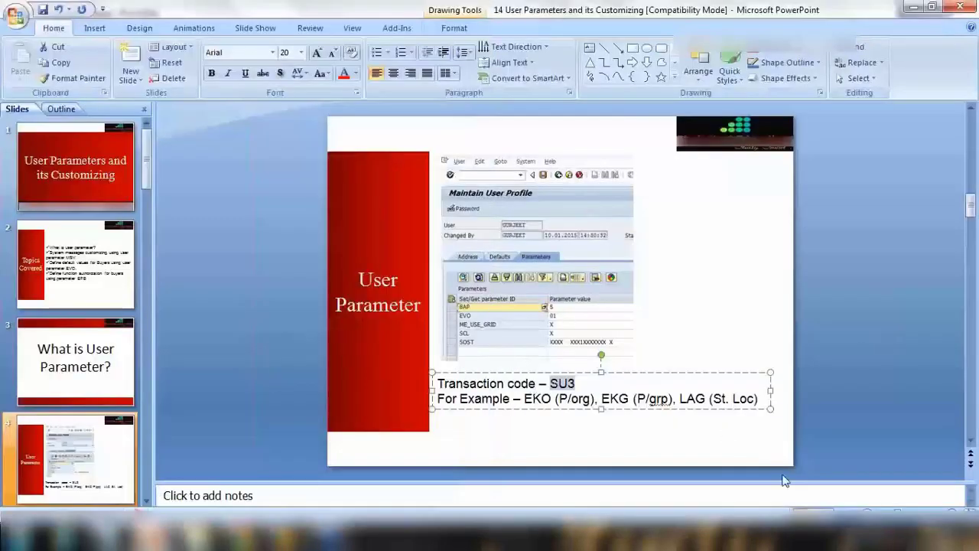
Present the User Parameter slide full-screen, then highlight 'P/org' in the example line
{"action": "left_click", "coordinate": [825, 511]}
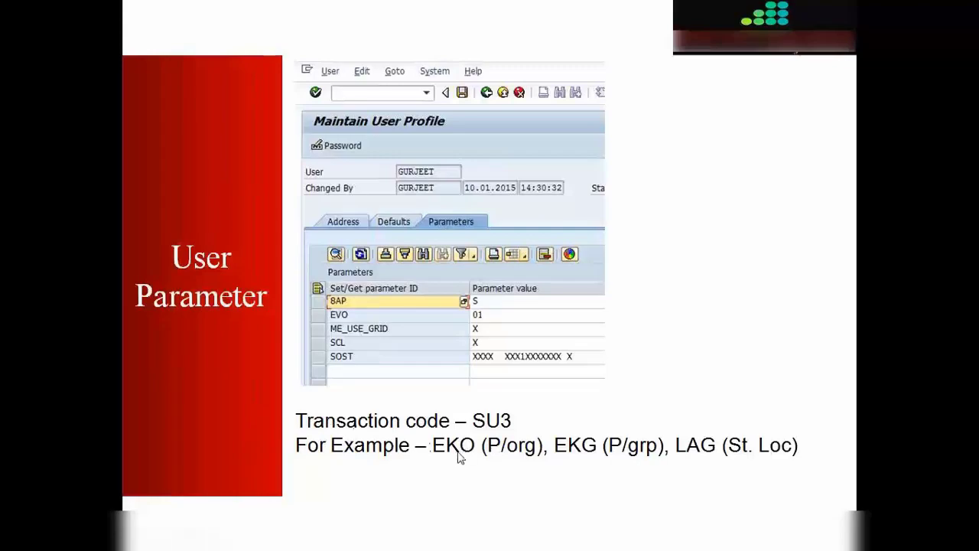
{"action": "key", "text": "Escape"}
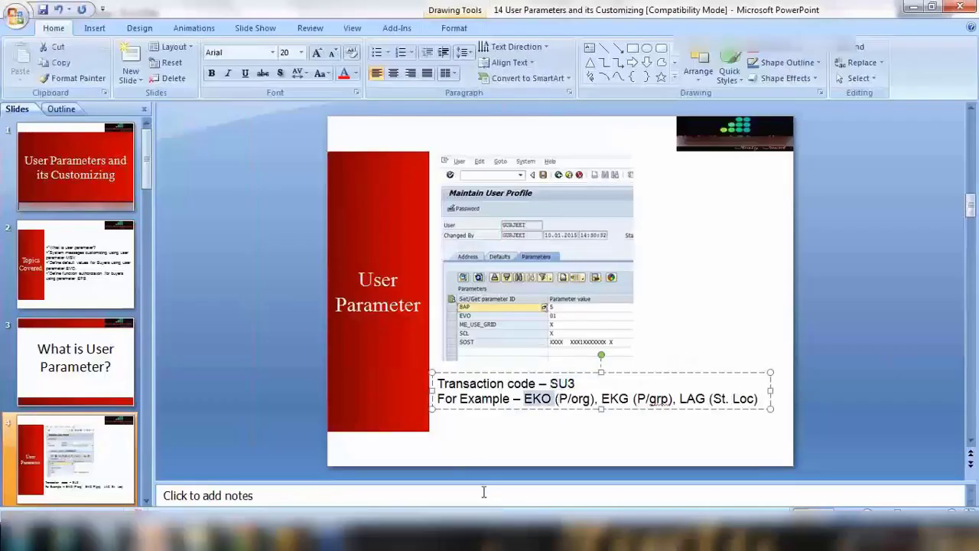
{"action": "left_click", "coordinate": [562, 397]}
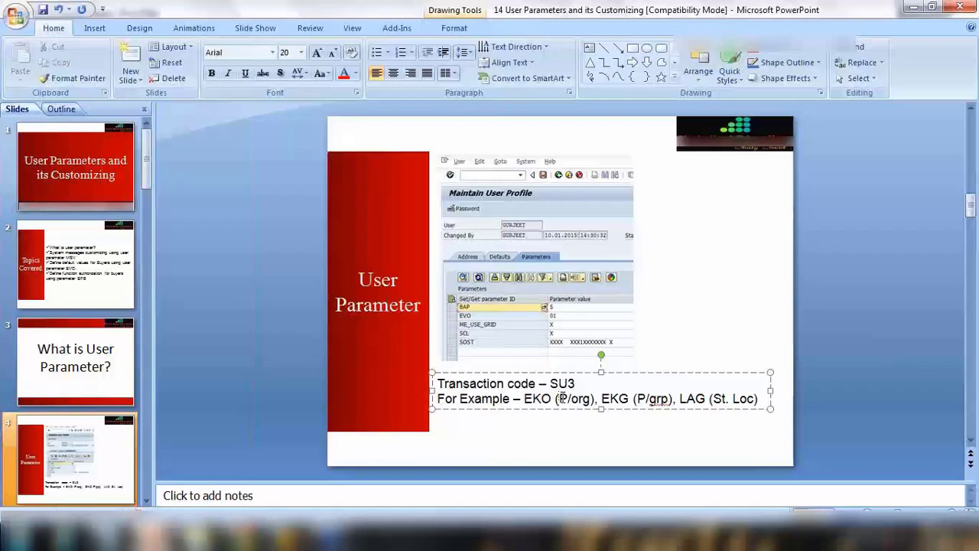
{"action": "left_click_drag", "start_coordinate": [558, 398], "coordinate": [590, 399]}
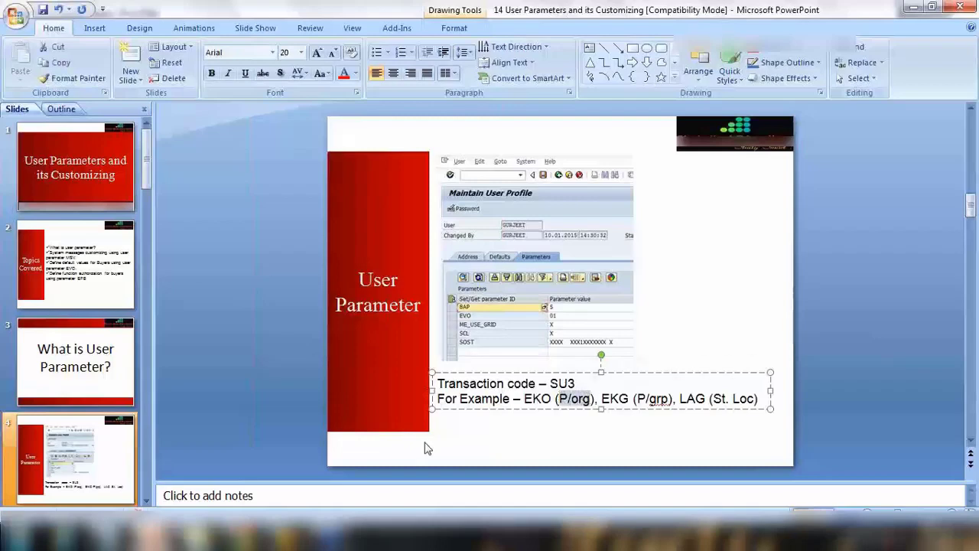
Bring the Maintain User Profile window forward and select the EVO parameter row
{"action": "mouse_move", "coordinate": [287, 535]}
{"action": "left_click", "coordinate": [334, 482]}
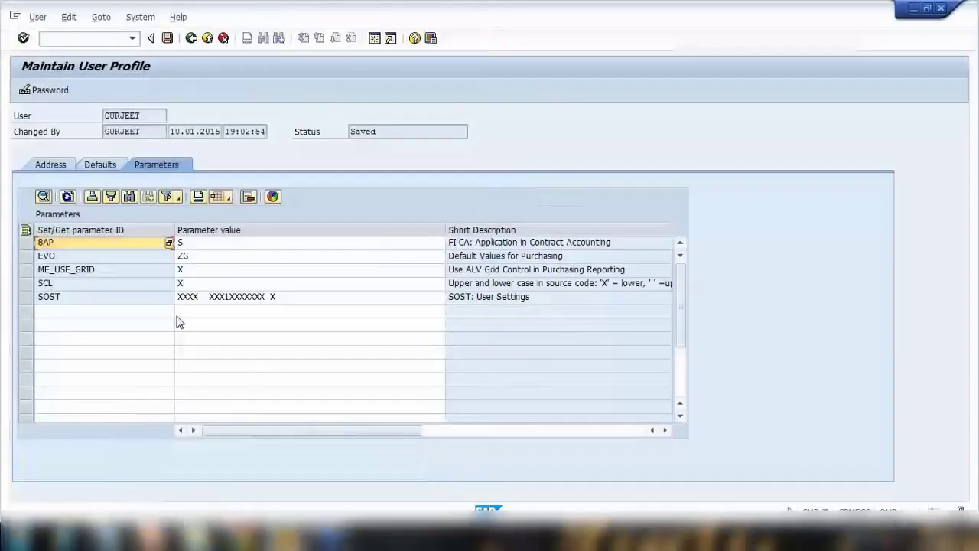
{"action": "left_click", "coordinate": [25, 256]}
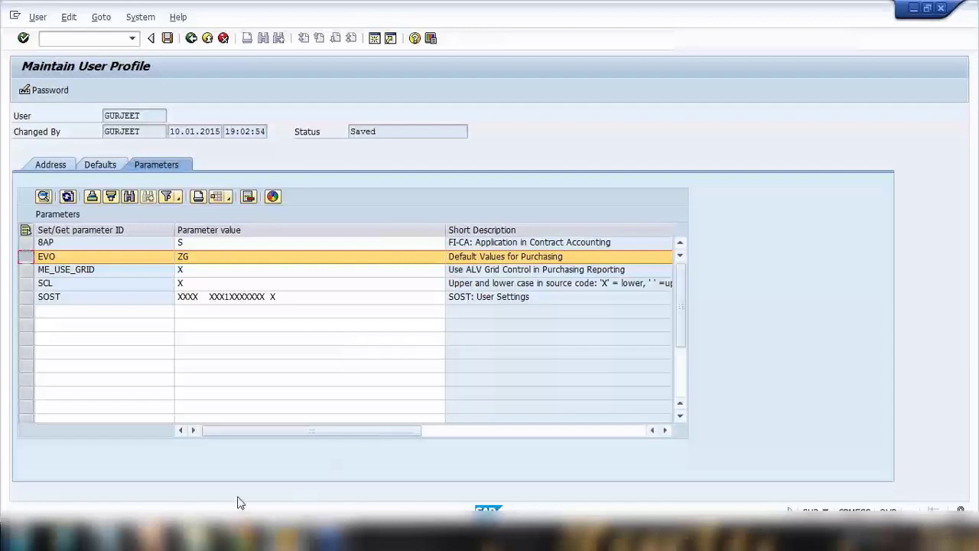
Highlight the word EKO on the slide, then return to the user profile window
{"action": "left_click", "coordinate": [148, 536]}
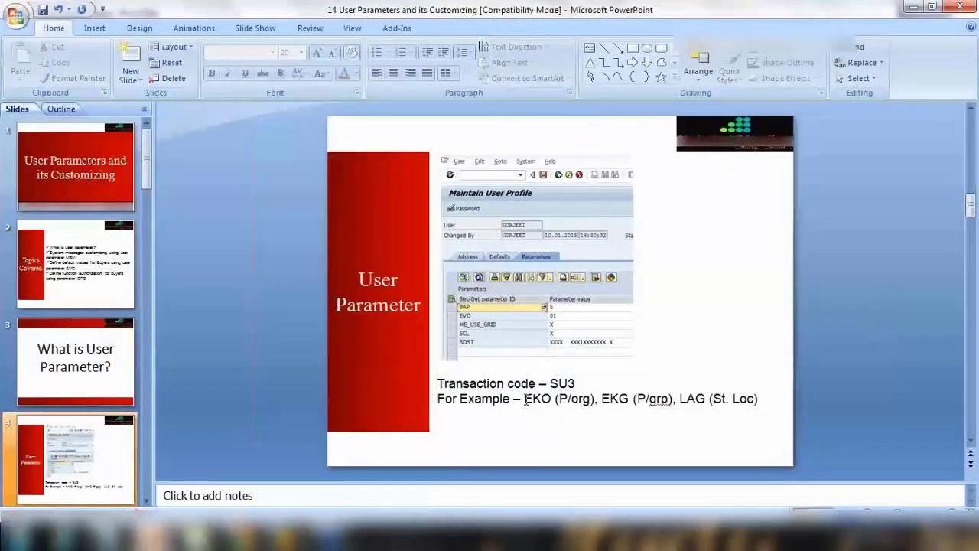
{"action": "left_click_drag", "start_coordinate": [525, 399], "coordinate": [551, 400]}
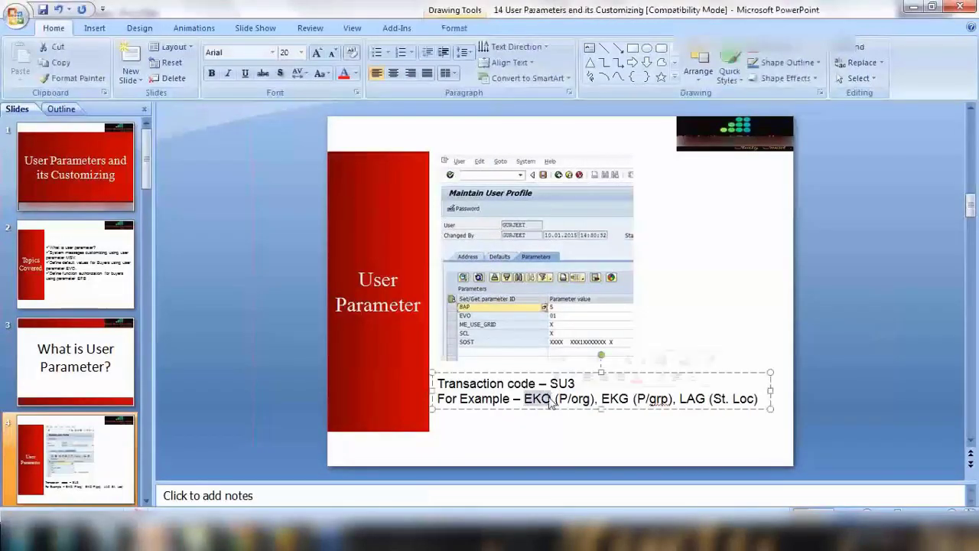
{"action": "mouse_move", "coordinate": [287, 536]}
{"action": "left_click", "coordinate": [346, 475]}
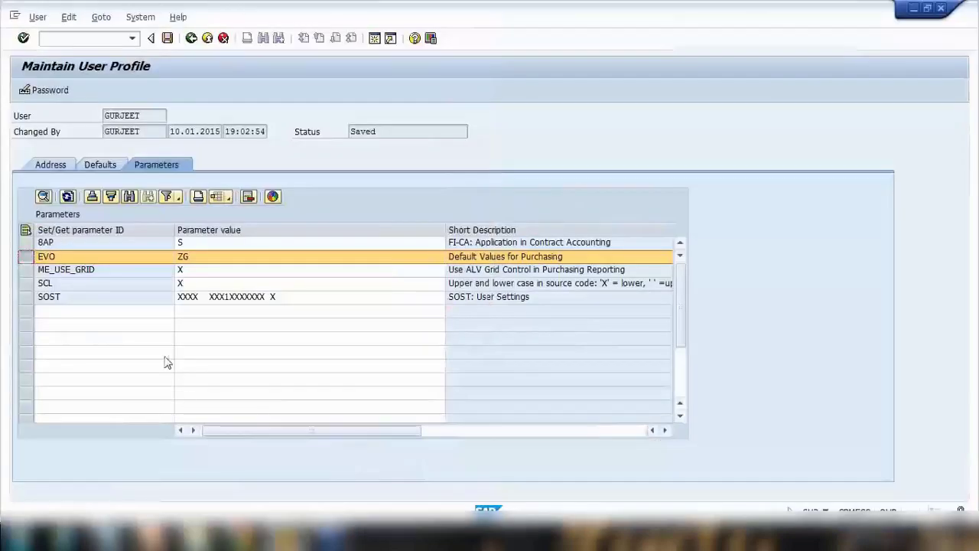
Add parameter EKO (Purchasing organization) with value 2000 below SOST and save the profile
{"action": "left_click", "coordinate": [97, 312]}
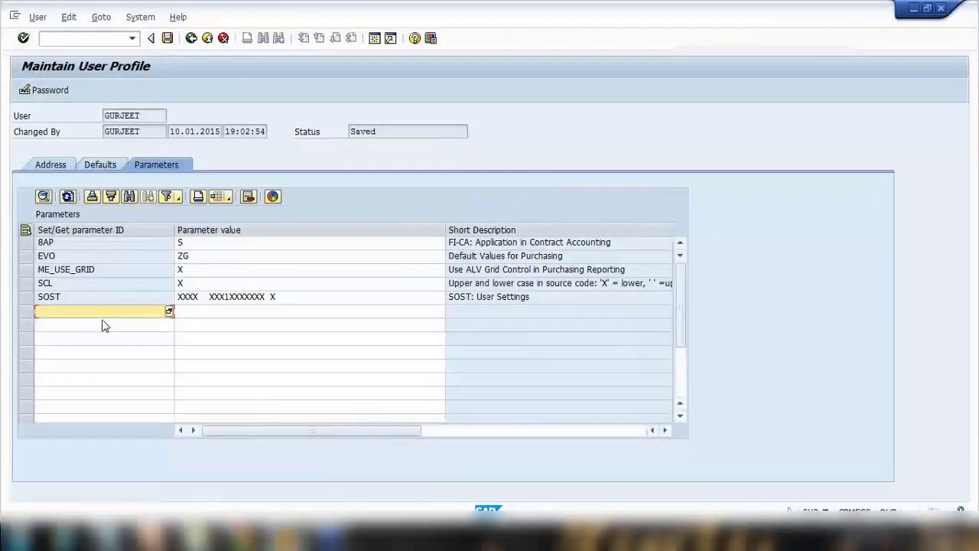
{"action": "type", "text": "WKO"}
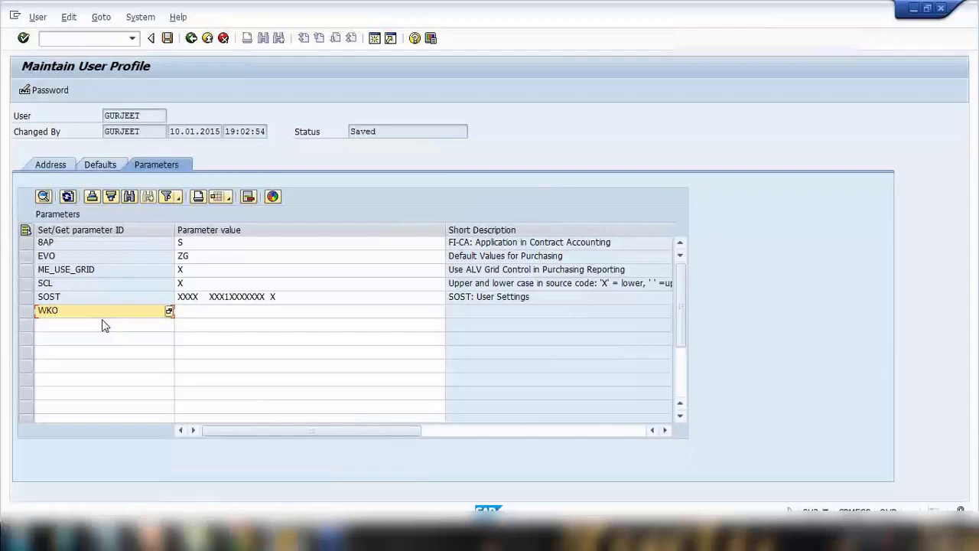
{"action": "key", "text": "BackSpace"}
{"action": "key", "text": "BackSpace"}
{"action": "key", "text": "BackSpace"}
{"action": "type", "text": "EKO"}
{"action": "key", "text": "Return"}
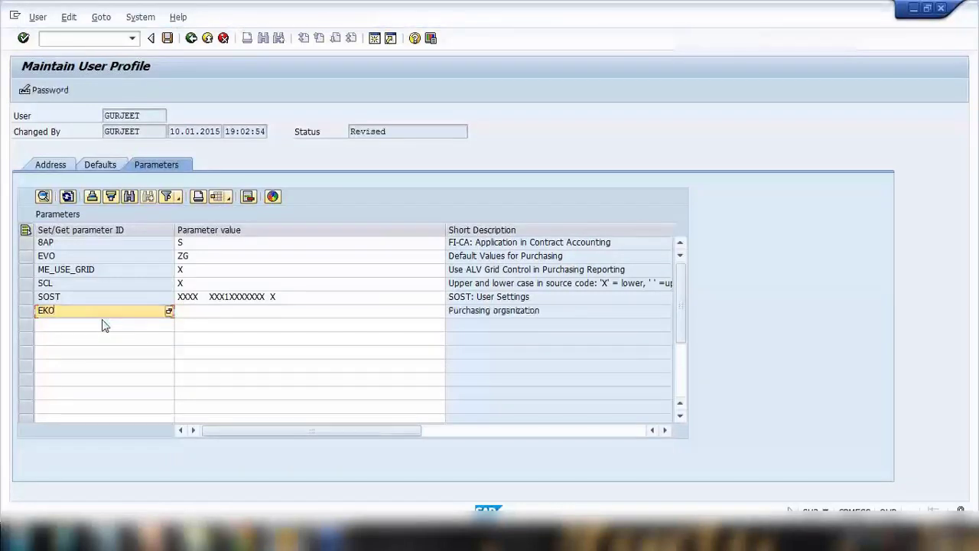
{"action": "left_click", "coordinate": [489, 313]}
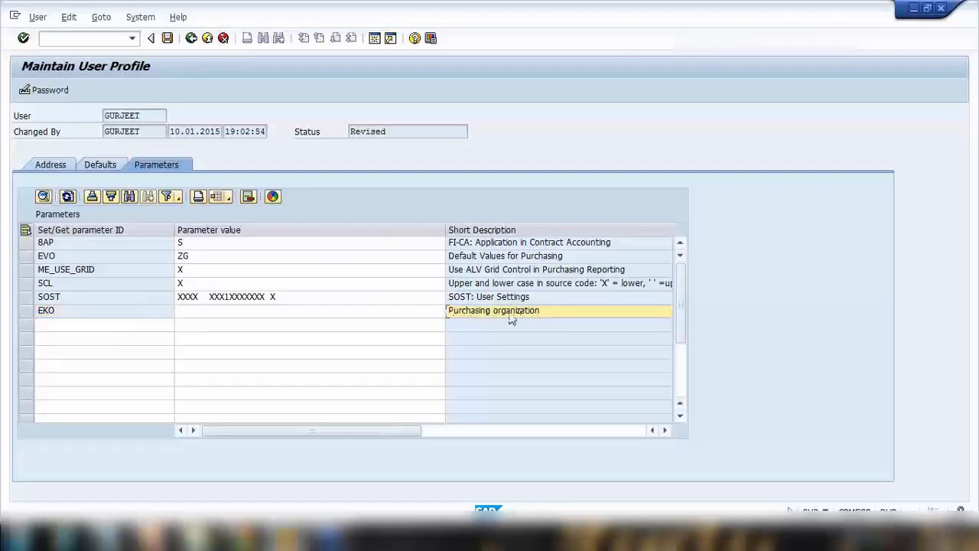
{"action": "left_click", "coordinate": [200, 315]}
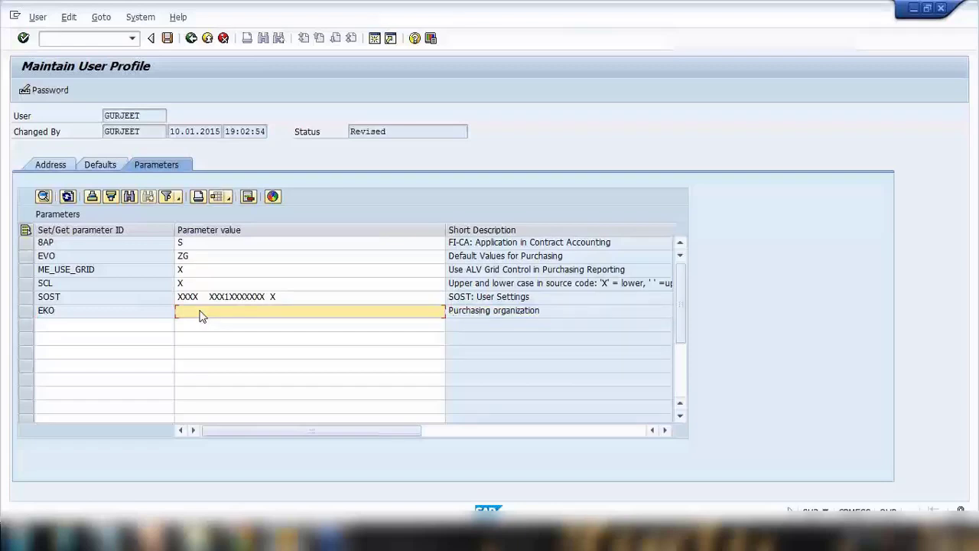
{"action": "type", "text": "2000"}
{"action": "left_click", "coordinate": [168, 37]}
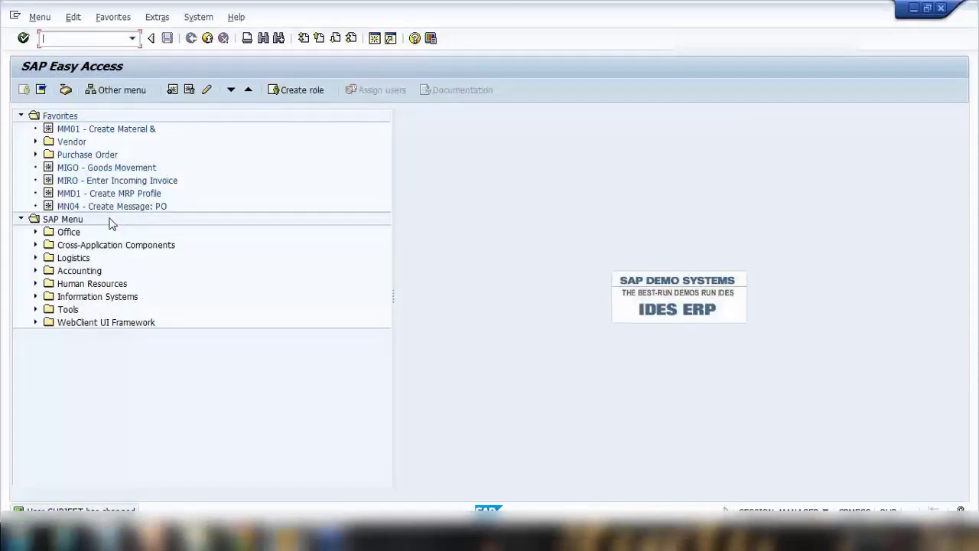
Run SU3, confirm the EKO row shows 2000, then switch back to SAP Easy Access
{"action": "type", "text": "SU3"}
{"action": "key", "text": "Return"}
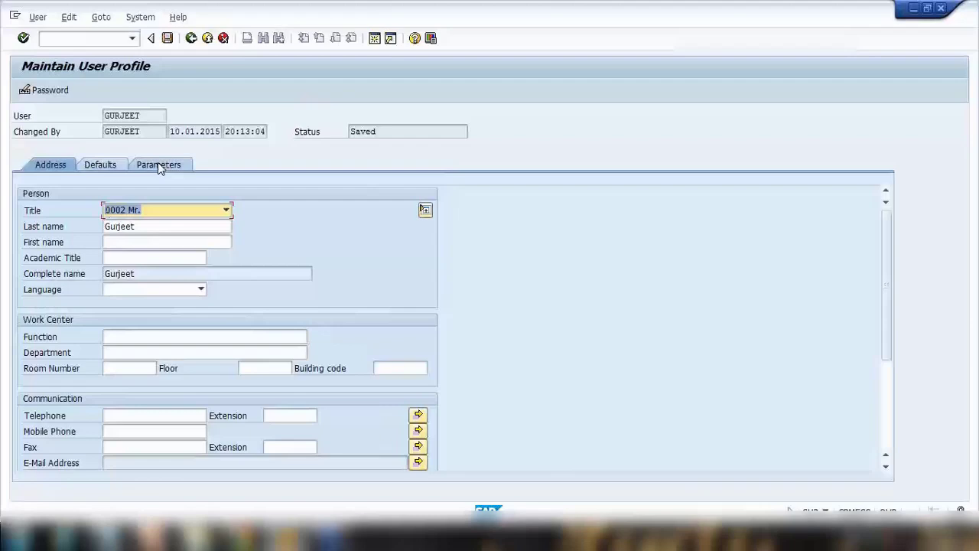
{"action": "left_click", "coordinate": [158, 168]}
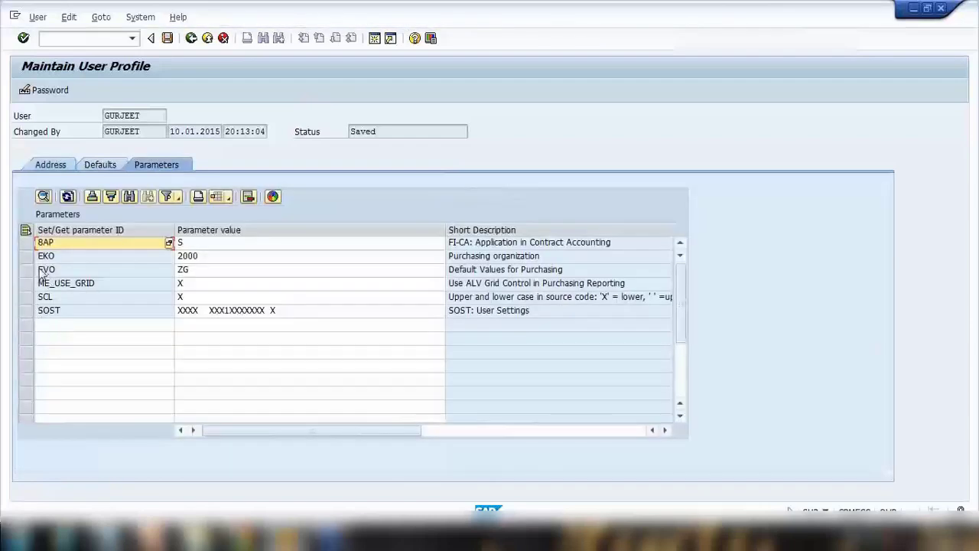
{"action": "left_click", "coordinate": [31, 256]}
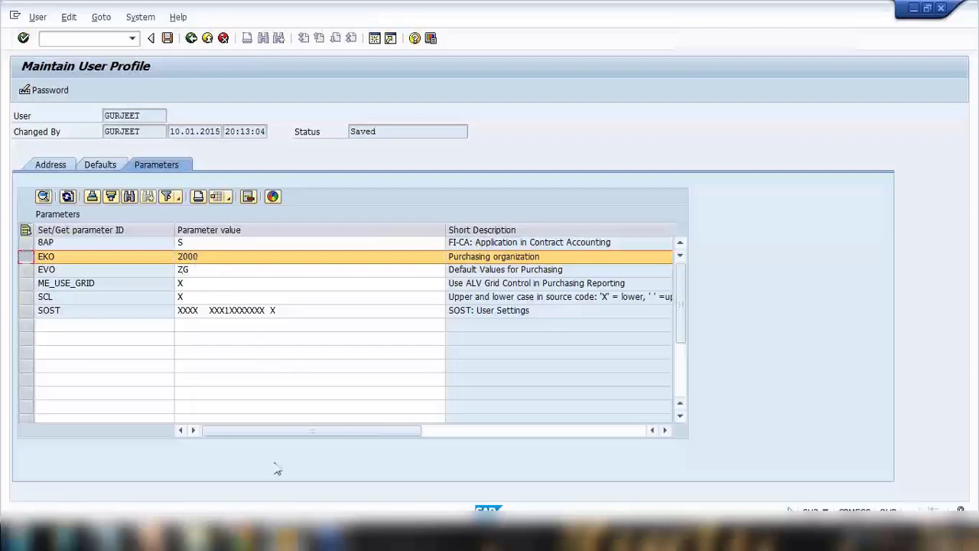
{"action": "mouse_move", "coordinate": [286, 535]}
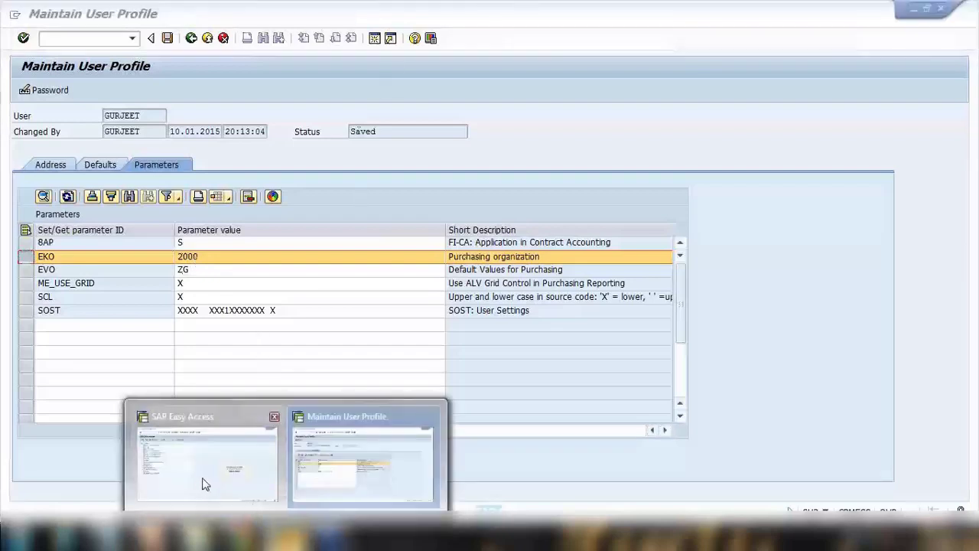
{"action": "left_click", "coordinate": [204, 481]}
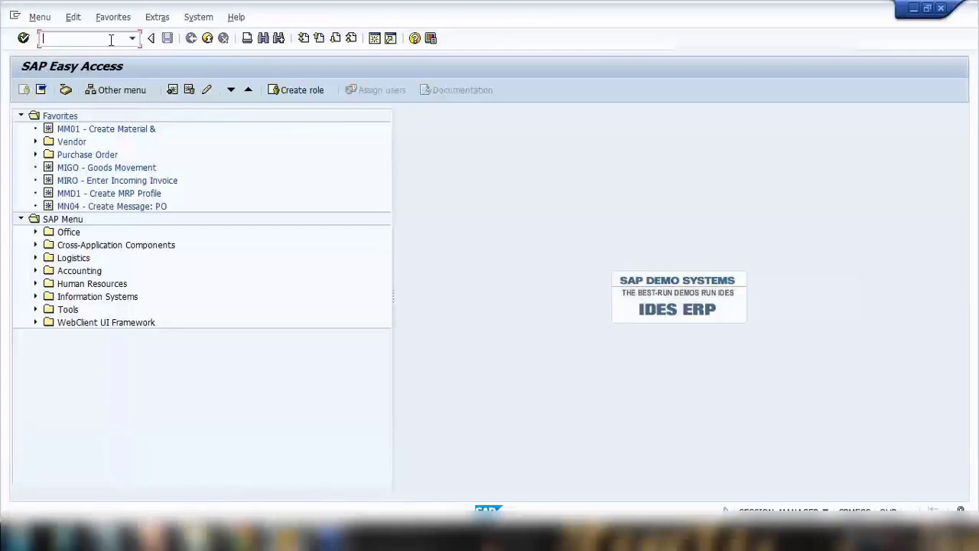
Run XK02 and highlight the pre-filled purchasing organization 2000
{"action": "type", "text": "xk02"}
{"action": "key", "text": "Return"}
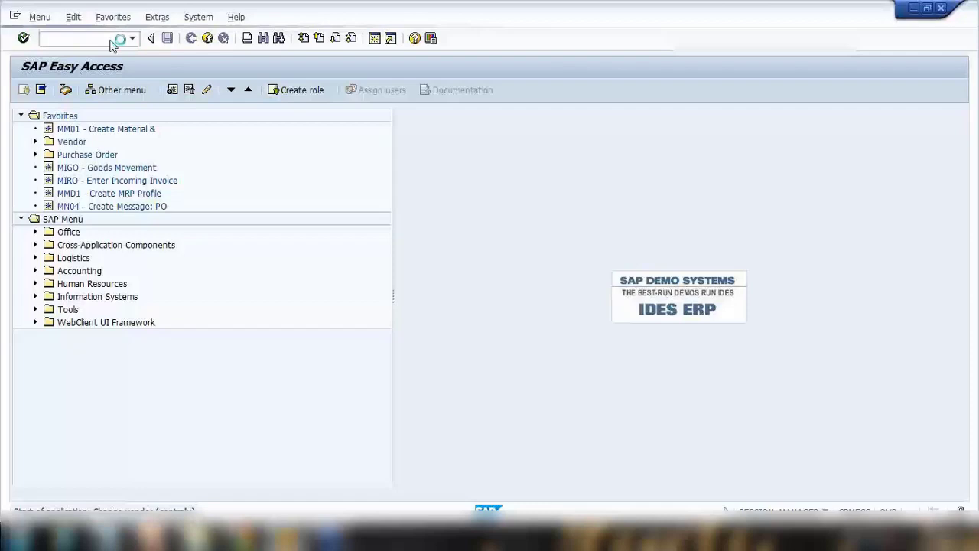
{"action": "double_click", "coordinate": [138, 147]}
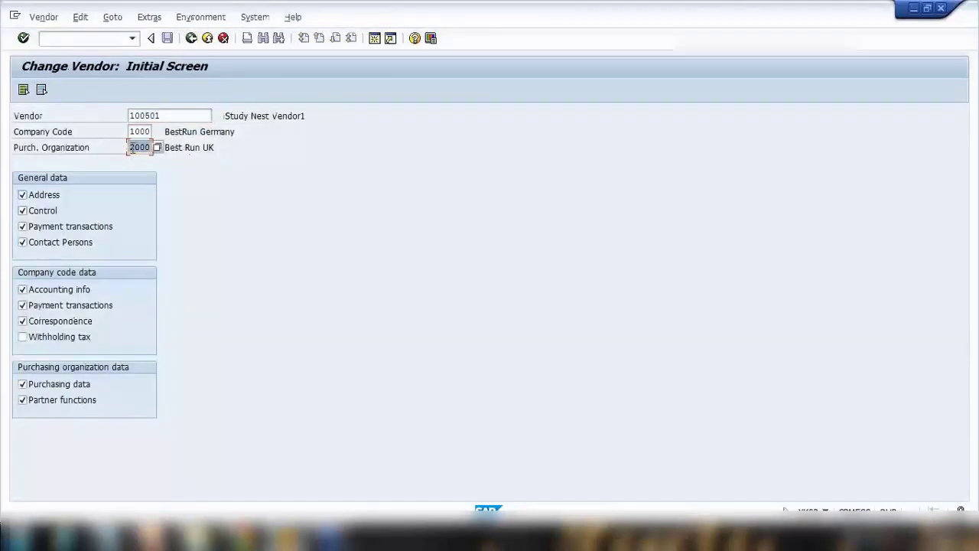
{"action": "left_click_drag", "start_coordinate": [129, 148], "coordinate": [176, 150]}
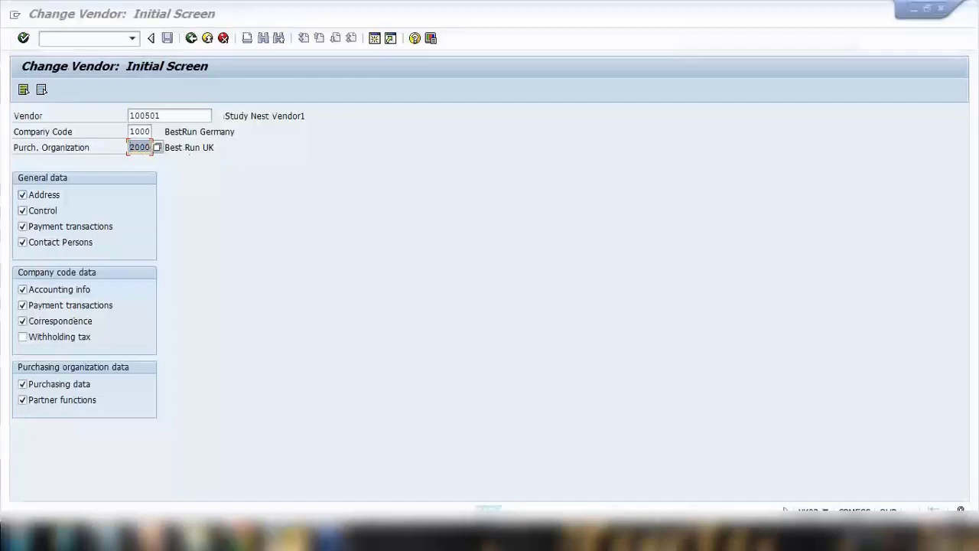
Show the user profile and Change Vendor windows side by side
{"action": "mouse_move", "coordinate": [241, 536]}
{"action": "left_click", "coordinate": [321, 474]}
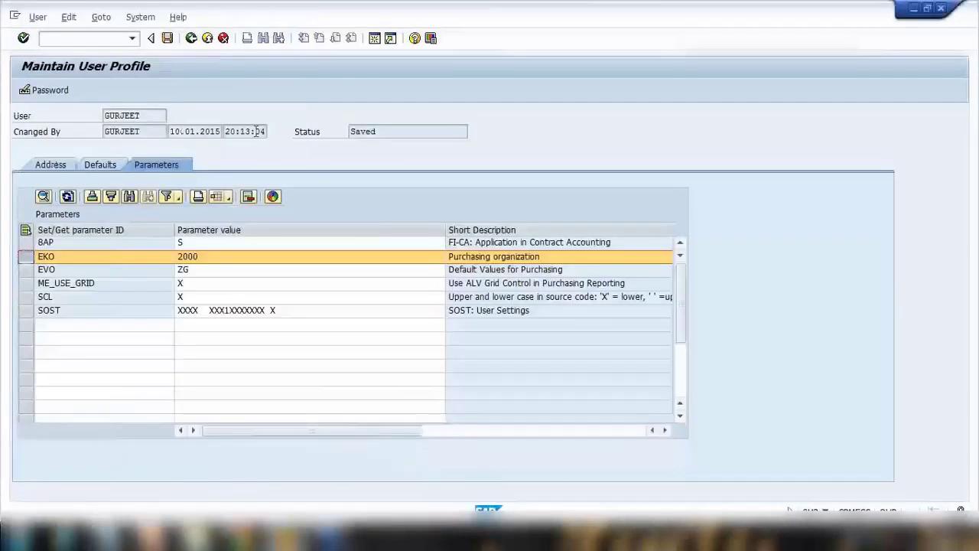
{"action": "double_click", "coordinate": [257, 29]}
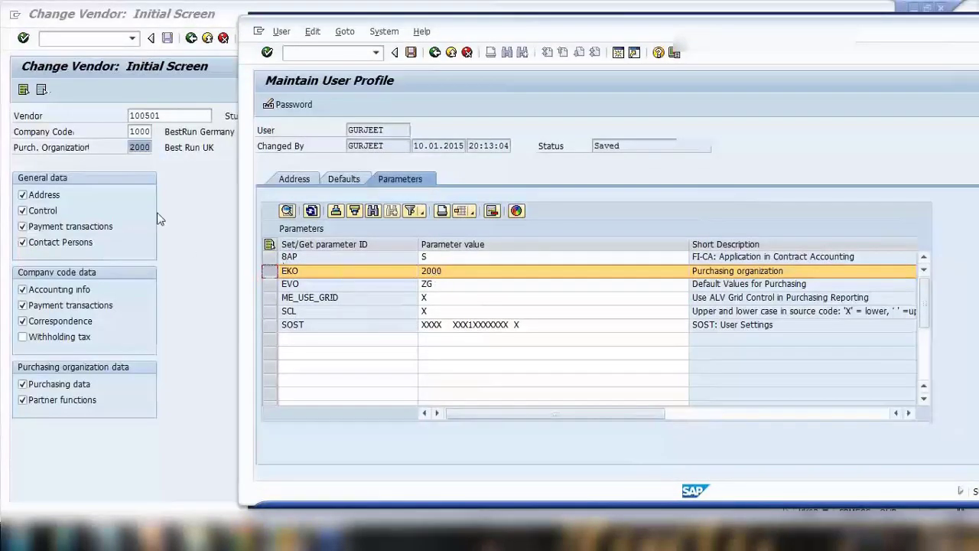
{"action": "left_click", "coordinate": [171, 177]}
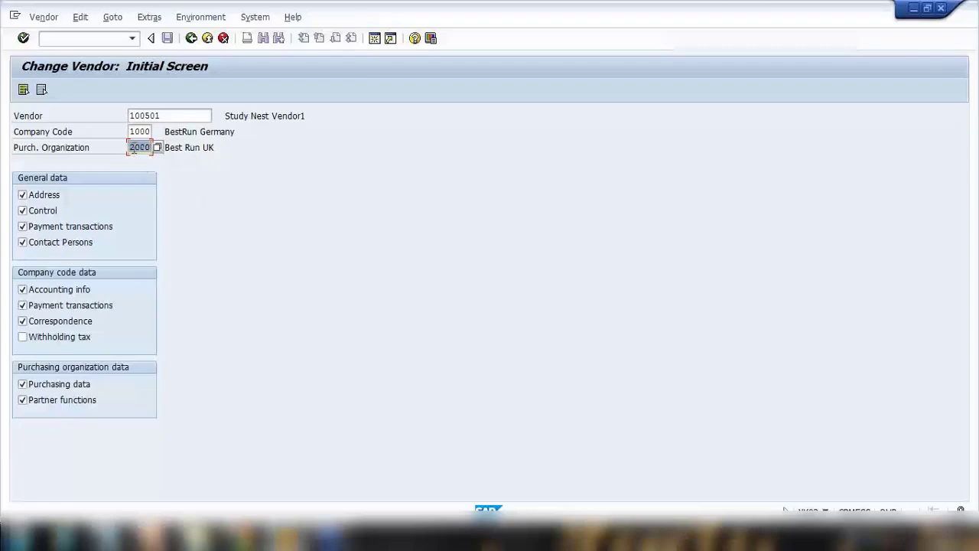
Change the purchasing organization to 1000 and back to 2000, then highlight the slide's example parameters
{"action": "type", "text": "1"}
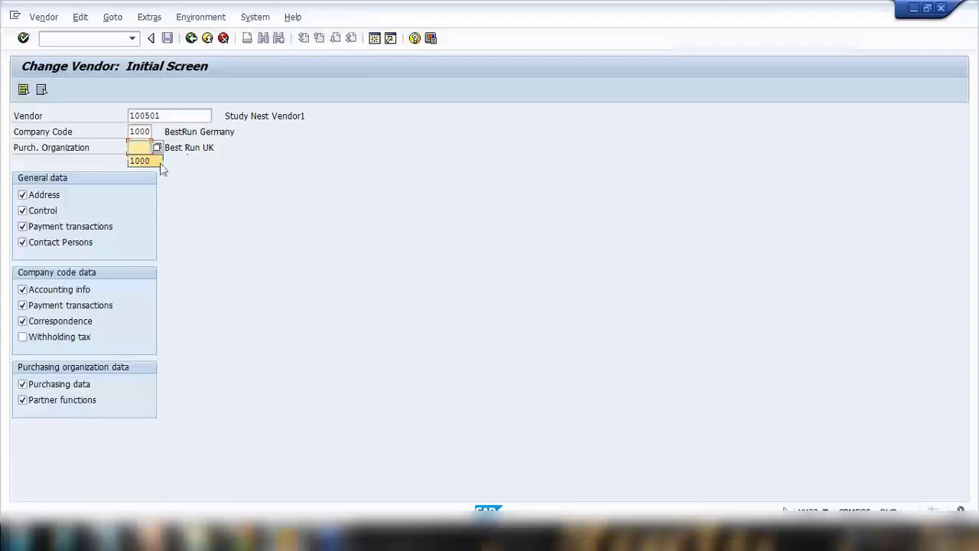
{"action": "left_click", "coordinate": [143, 160]}
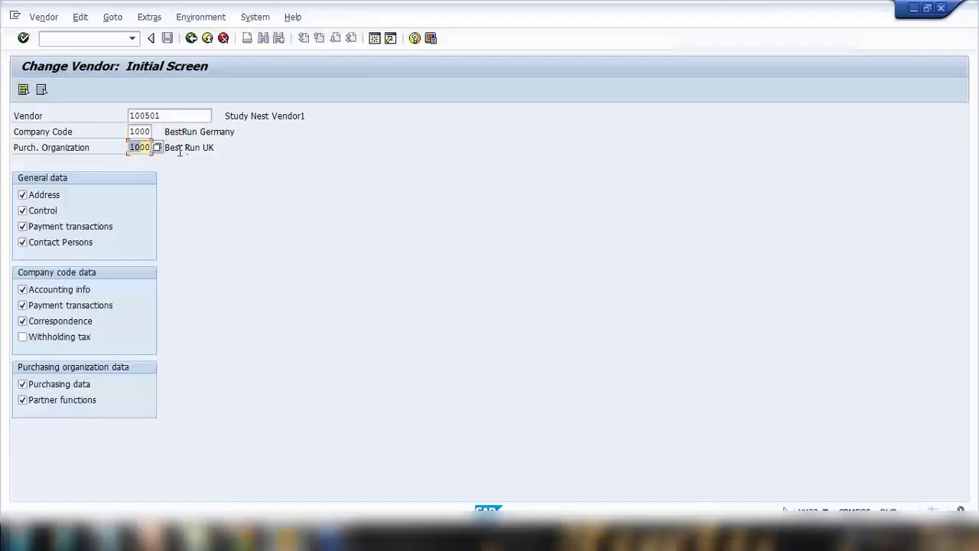
{"action": "key", "text": "BackSpace"}
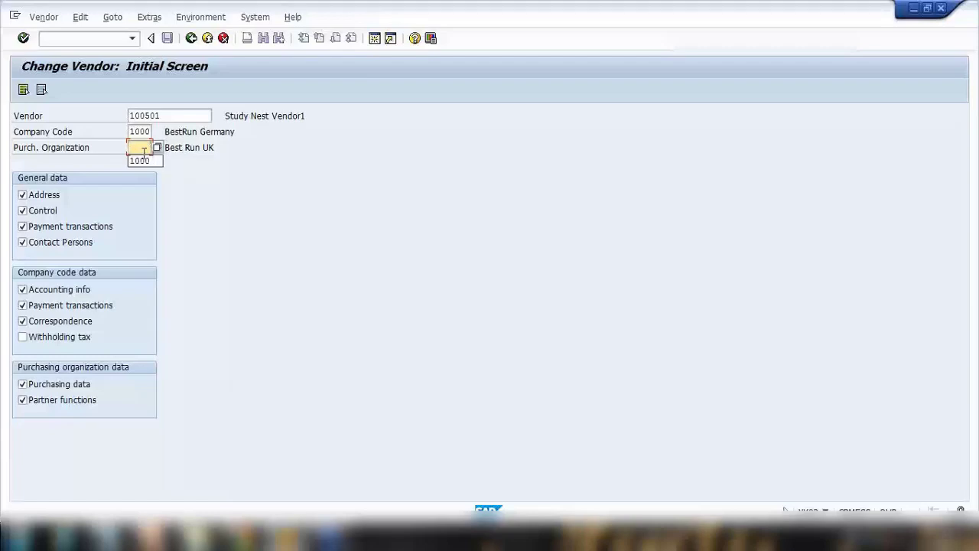
{"action": "type", "text": "2000"}
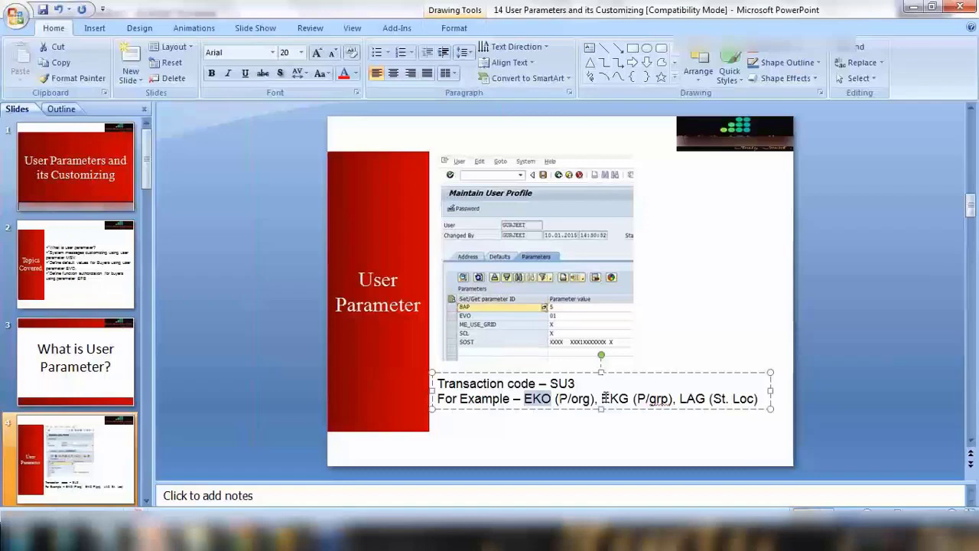
{"action": "left_click_drag", "start_coordinate": [602, 398], "coordinate": [754, 398]}
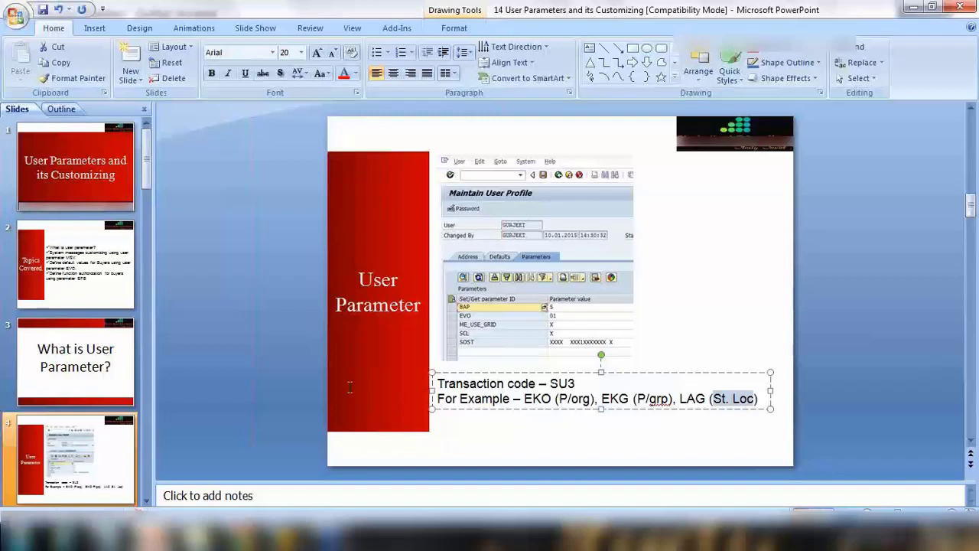
In a new Notepad note, type '1000, 2000, 3000 ........' and put each value on its own line
{"action": "left_click", "coordinate": [109, 534]}
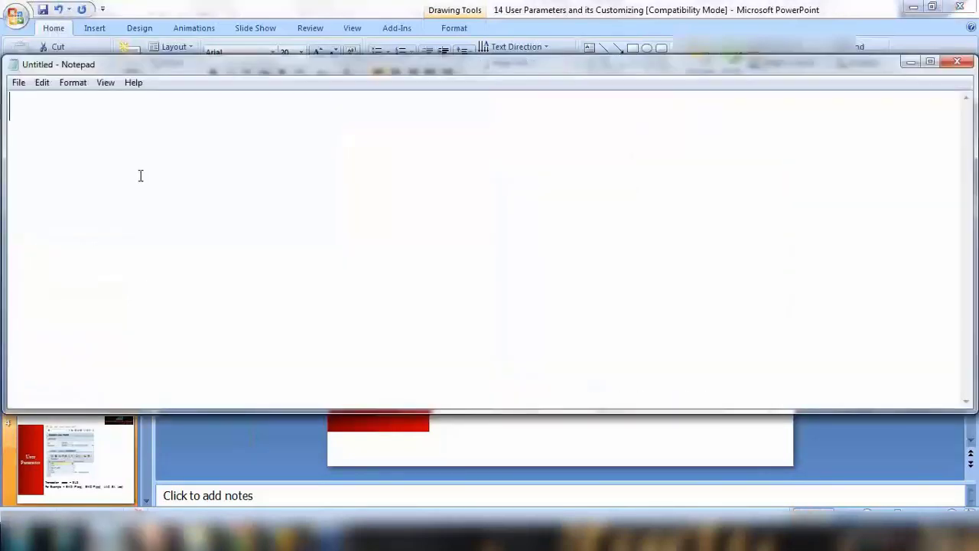
{"action": "type", "text": "1000,"}
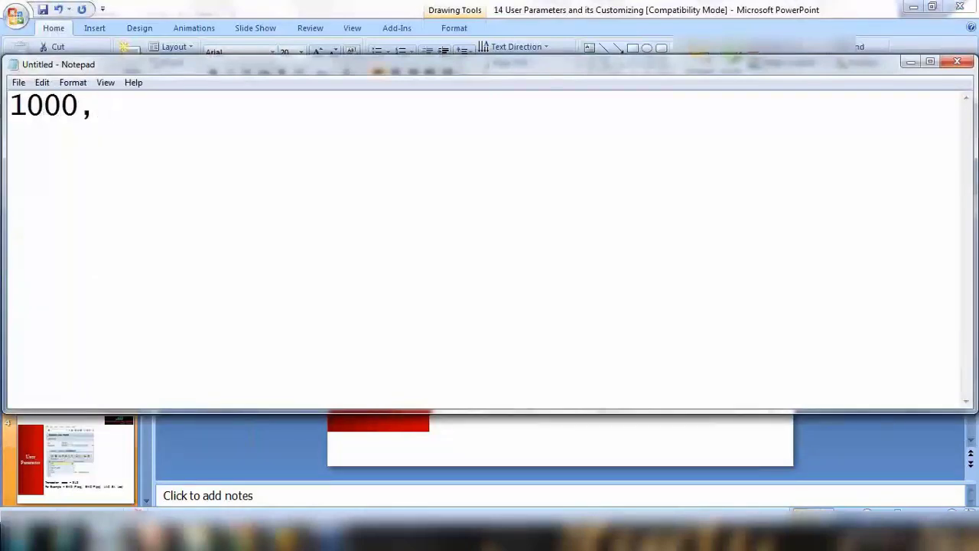
{"action": "type", "text": " 2000, 3000"}
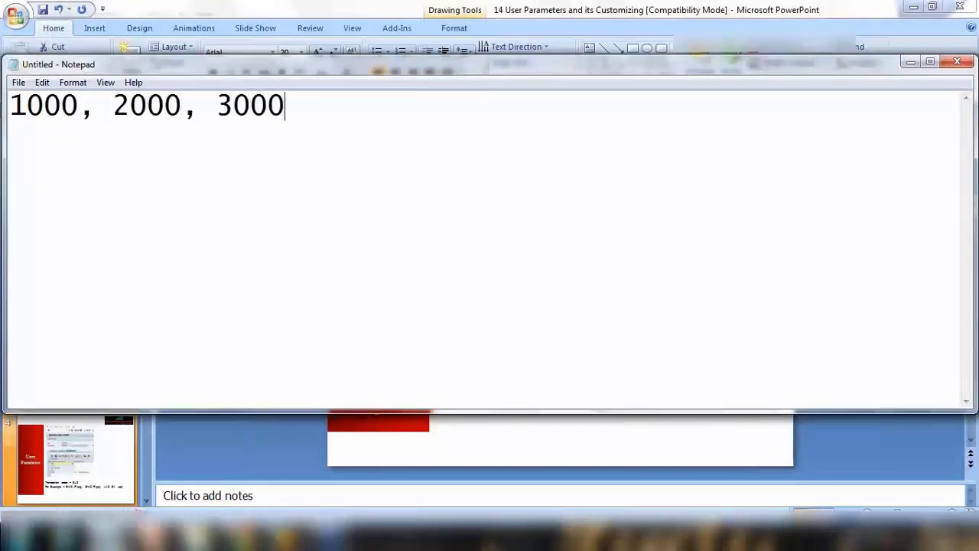
{"action": "type", "text": " ........"}
{"action": "left_click", "coordinate": [112, 105]}
{"action": "key", "text": "Return"}
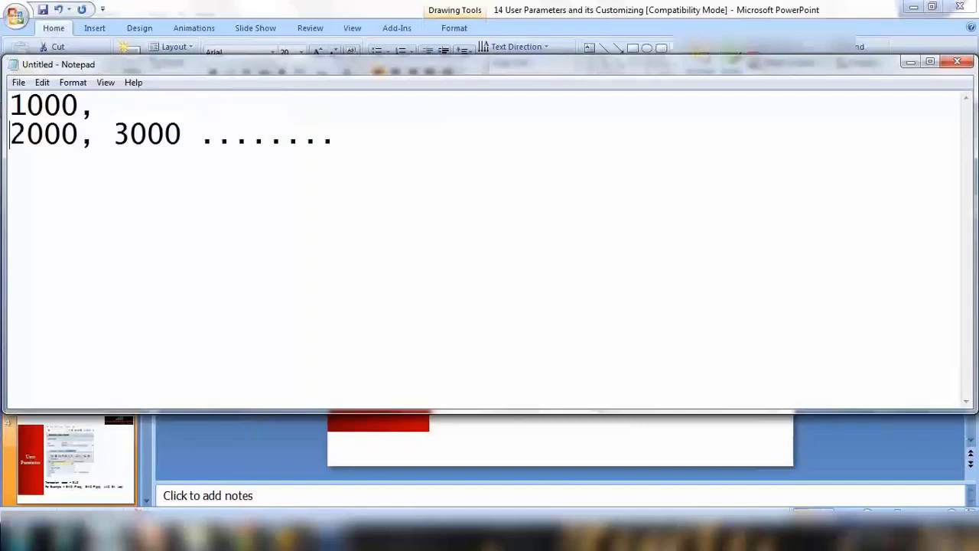
{"action": "left_click", "coordinate": [114, 134]}
{"action": "key", "text": "Return"}
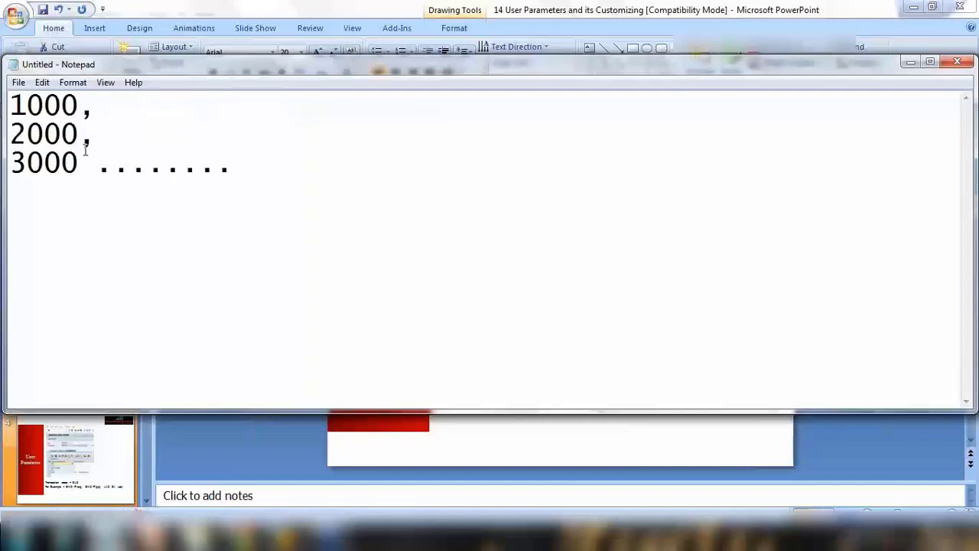
{"action": "left_click", "coordinate": [98, 107]}
{"action": "left_click", "coordinate": [100, 133]}
{"action": "key", "text": "BackSpace"}
Select just the value 1000 on the first line
{"action": "left_click_drag", "start_coordinate": [10, 105], "coordinate": [21, 134]}
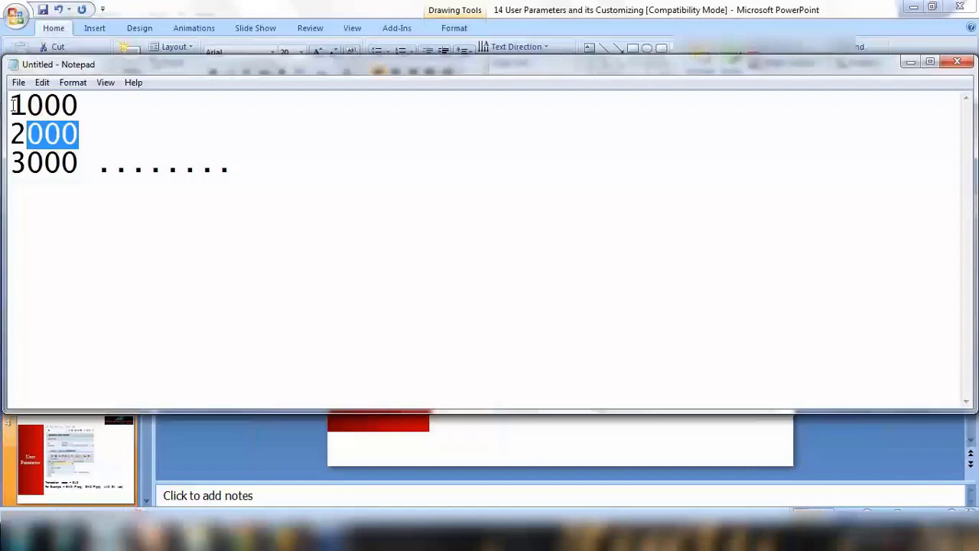
{"action": "left_click_drag", "start_coordinate": [14, 105], "coordinate": [95, 104]}
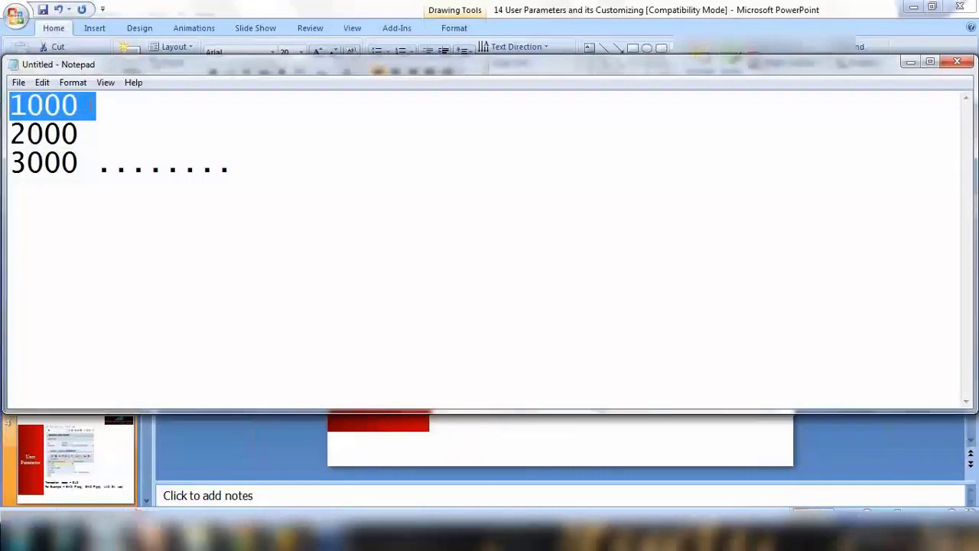
{"action": "left_click_drag", "start_coordinate": [15, 107], "coordinate": [101, 107]}
{"action": "left_click_drag", "start_coordinate": [78, 104], "coordinate": [9, 105]}
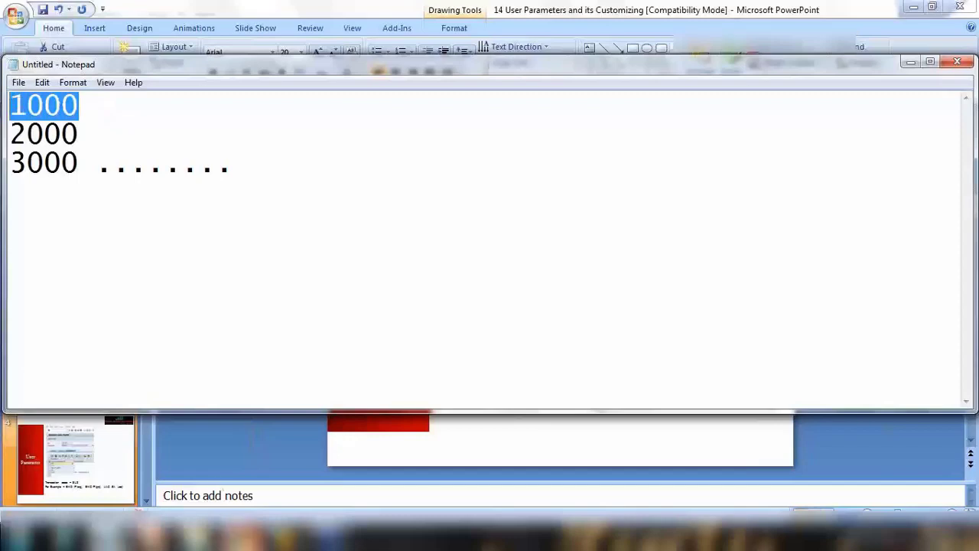
Open Change Material (/nmm02) for ABC123 and clear the prefilled plant 1000 in Organizational Levels
{"action": "mouse_move", "coordinate": [253, 536]}
{"action": "left_click", "coordinate": [213, 403]}
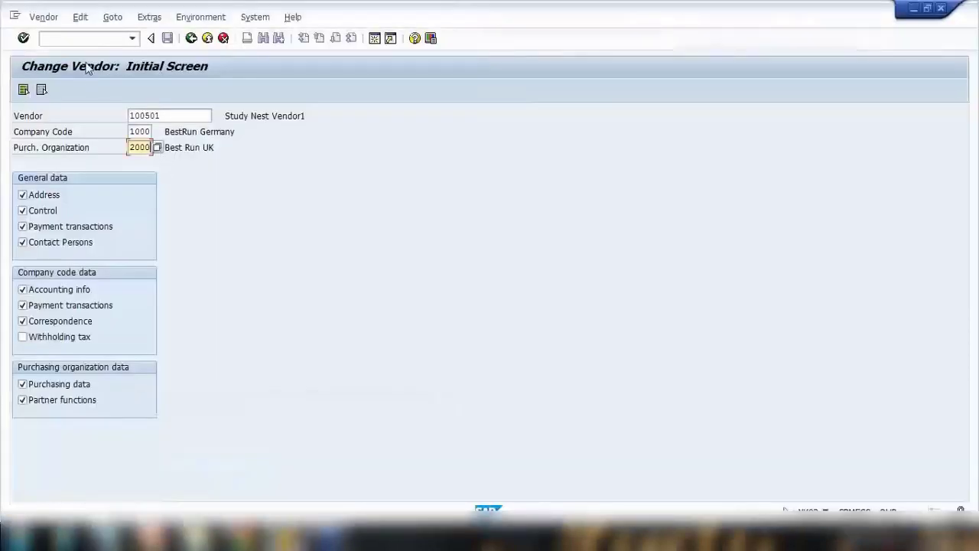
{"action": "left_click", "coordinate": [81, 42]}
{"action": "type", "text": "/nm"}
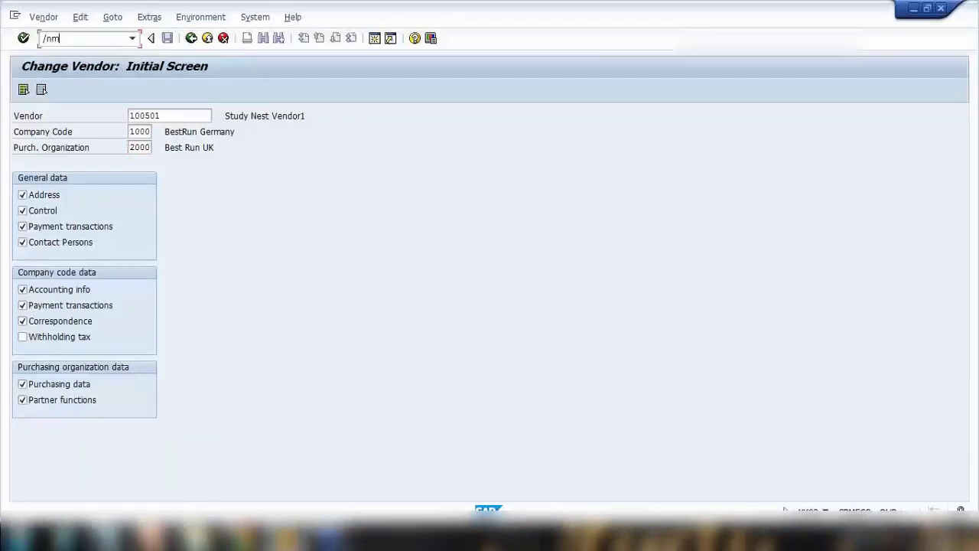
{"action": "type", "text": "m02"}
{"action": "key", "text": "Return"}
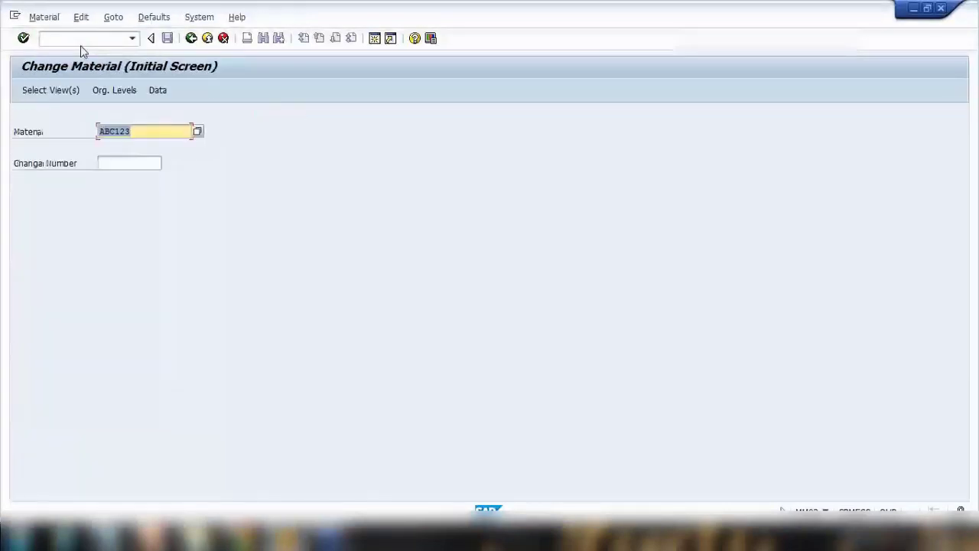
{"action": "key", "text": "Return"}
{"action": "key", "text": "Return"}
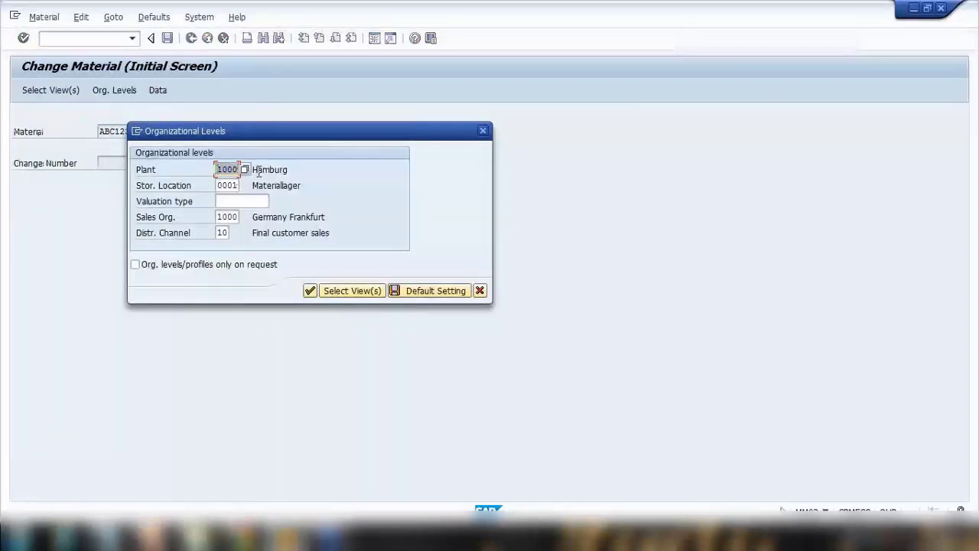
{"action": "key", "text": "BackSpace"}
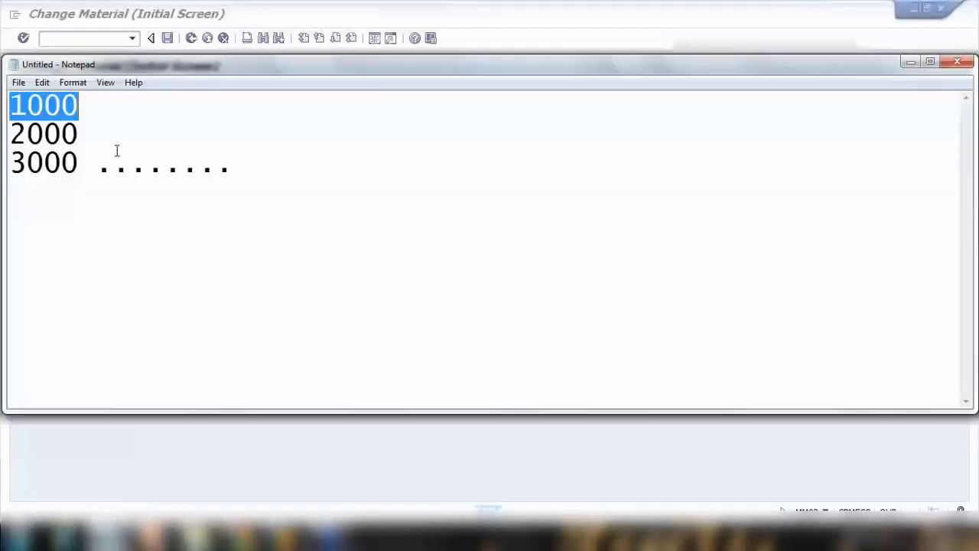
Label Notepad's first line '1000 - Default user parameter', fixing the typo, and minimize Notepad
{"action": "left_click", "coordinate": [100, 112]}
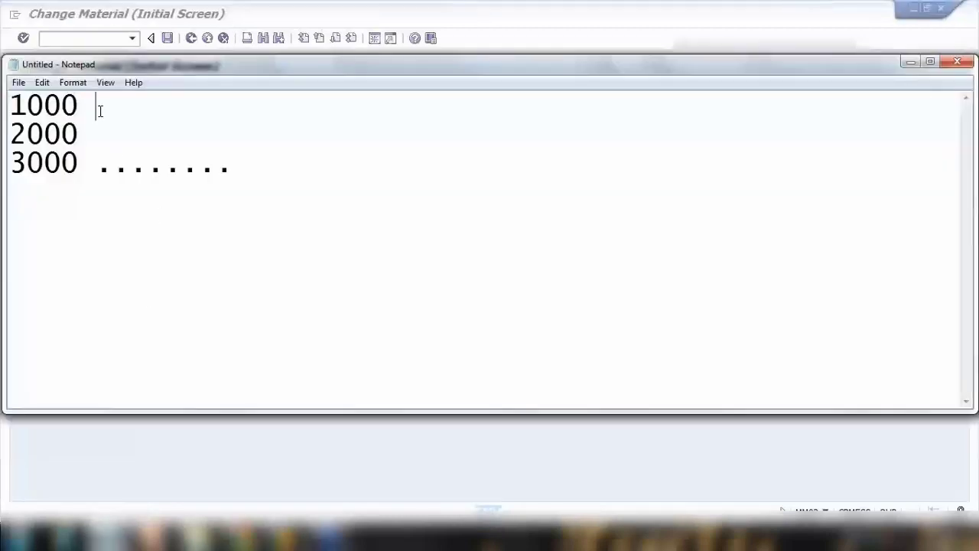
{"action": "type", "text": "- "}
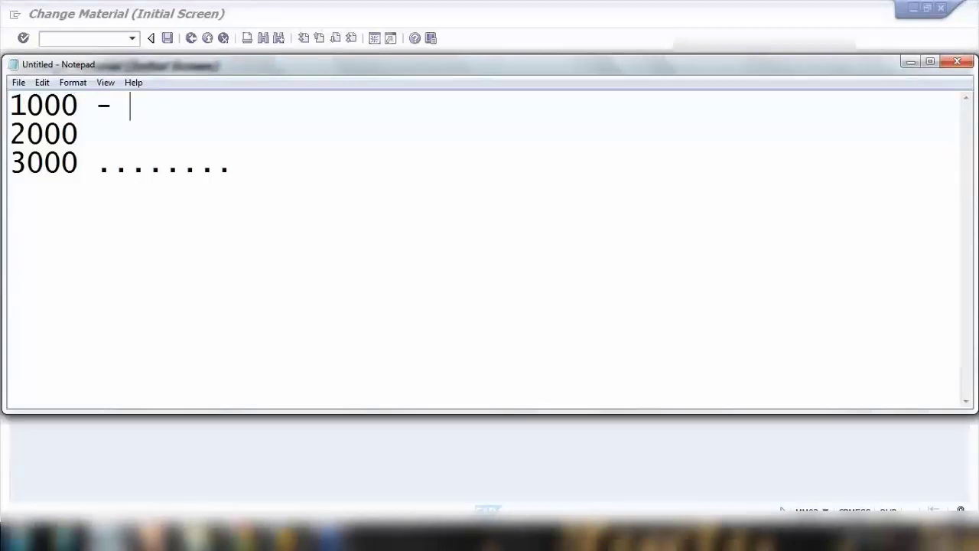
{"action": "type", "text": "Defailt"}
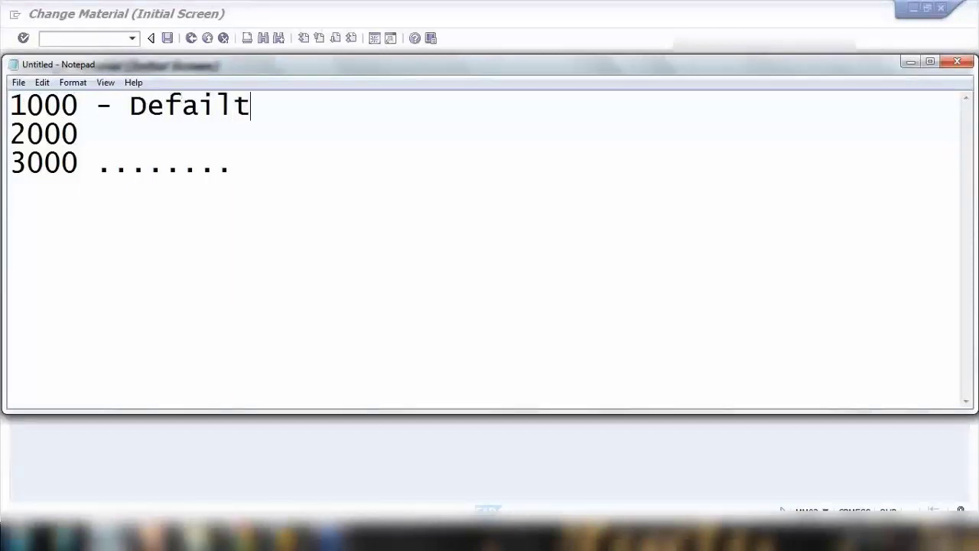
{"action": "key", "text": "BackSpace"}
{"action": "key", "text": "BackSpace"}
{"action": "key", "text": "BackSpace"}
{"action": "type", "text": "ult use"}
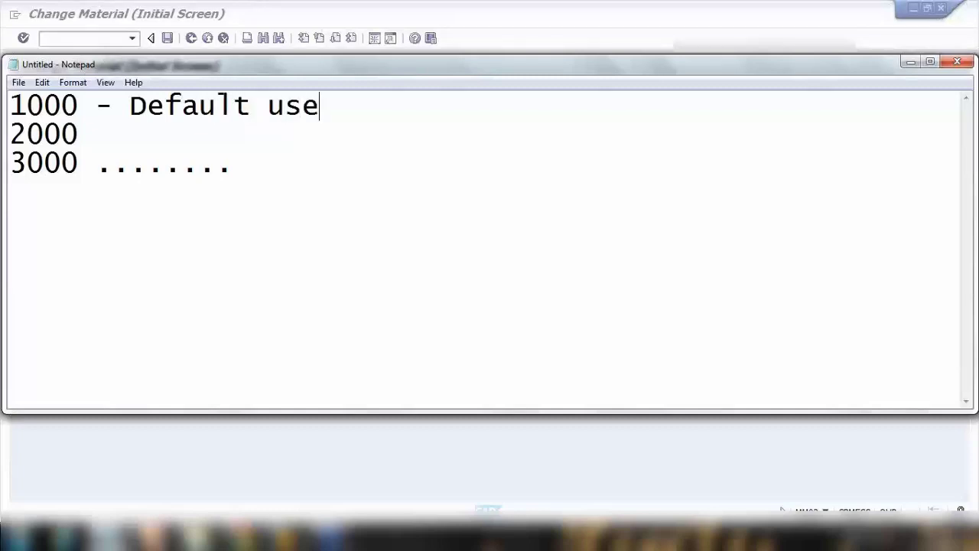
{"action": "type", "text": "r parameter"}
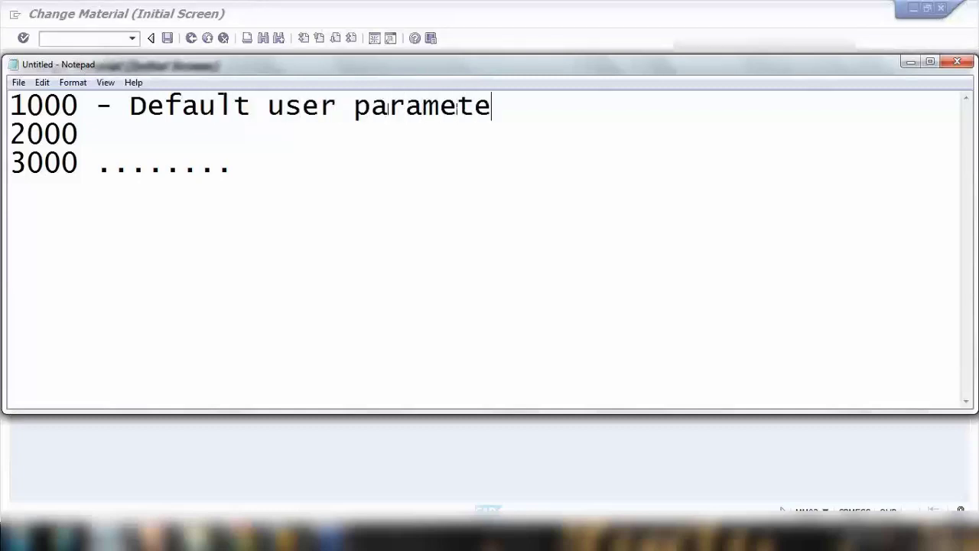
{"action": "left_click", "coordinate": [910, 61]}
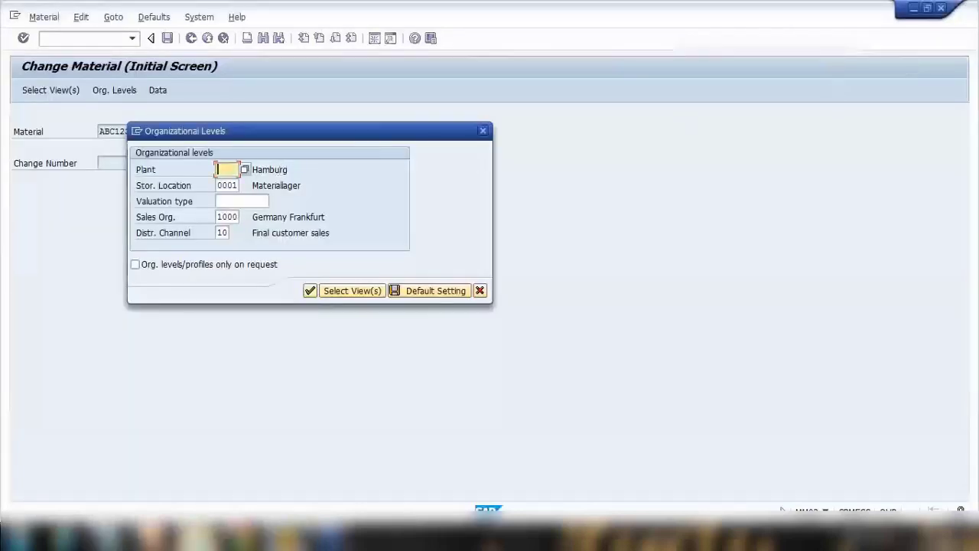
Select '1000 - ' at the start of Notepad's first line, then minimize the notes
{"action": "left_click", "coordinate": [108, 535]}
{"action": "left_click_drag", "start_coordinate": [11, 104], "coordinate": [130, 105]}
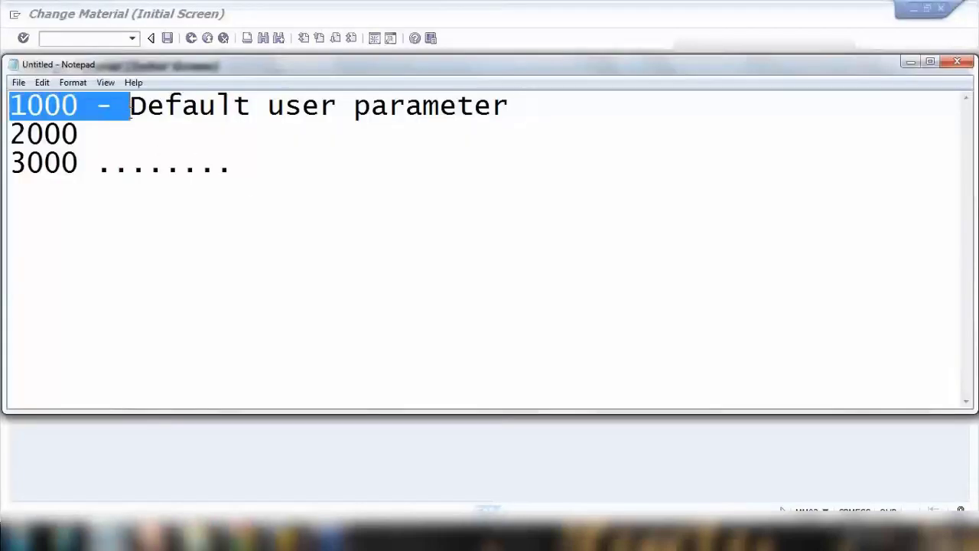
{"action": "left_click", "coordinate": [911, 62]}
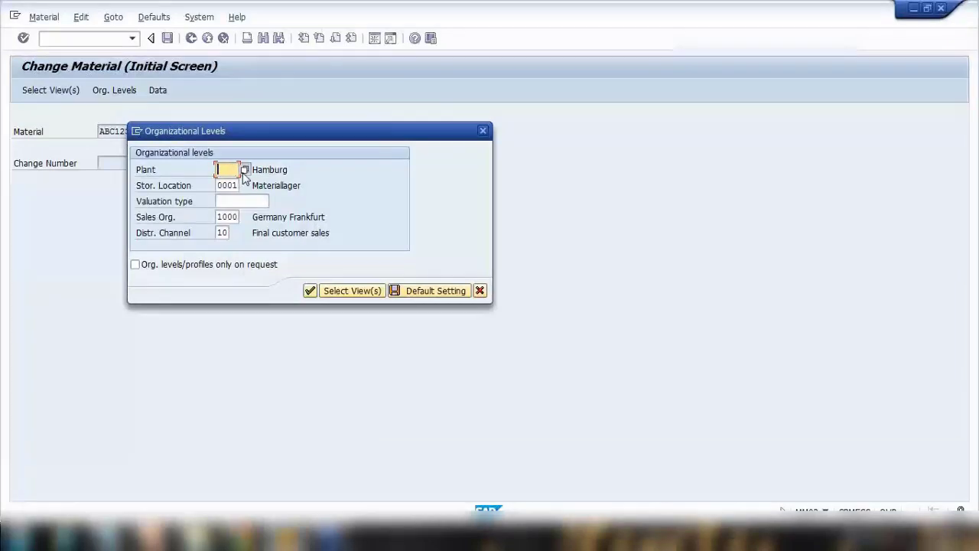
Clear the storage location, distribution channel and sales organization values in Organizational Levels
{"action": "left_click", "coordinate": [219, 185]}
{"action": "left_click_drag", "start_coordinate": [227, 186], "coordinate": [242, 238]}
{"action": "left_click", "coordinate": [240, 233]}
{"action": "left_click", "coordinate": [219, 233]}
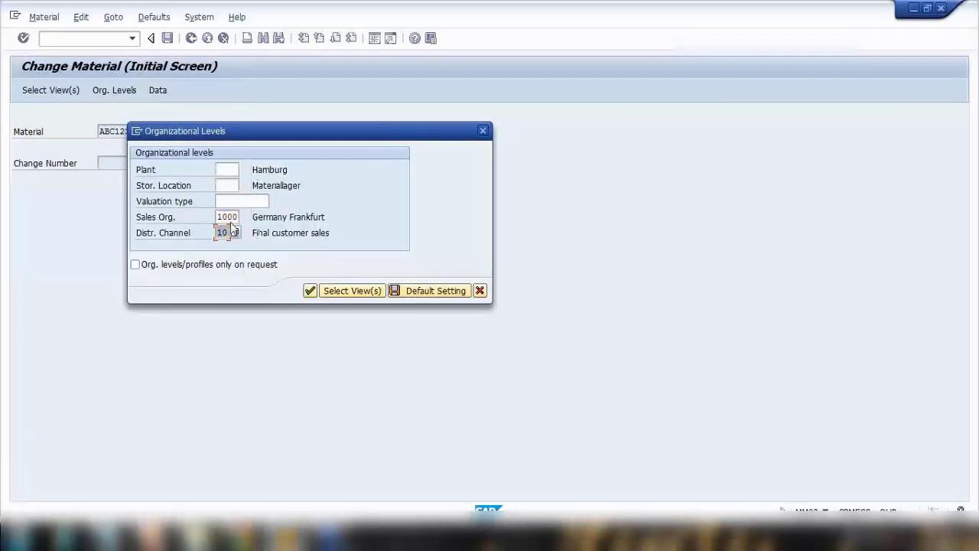
{"action": "key", "text": "Delete"}
{"action": "key", "text": "Delete"}
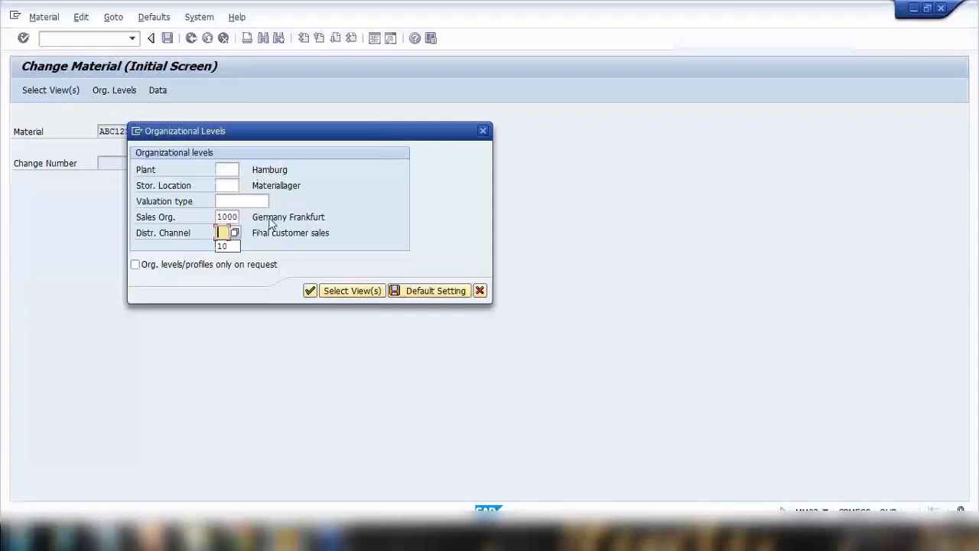
{"action": "left_click", "coordinate": [229, 217]}
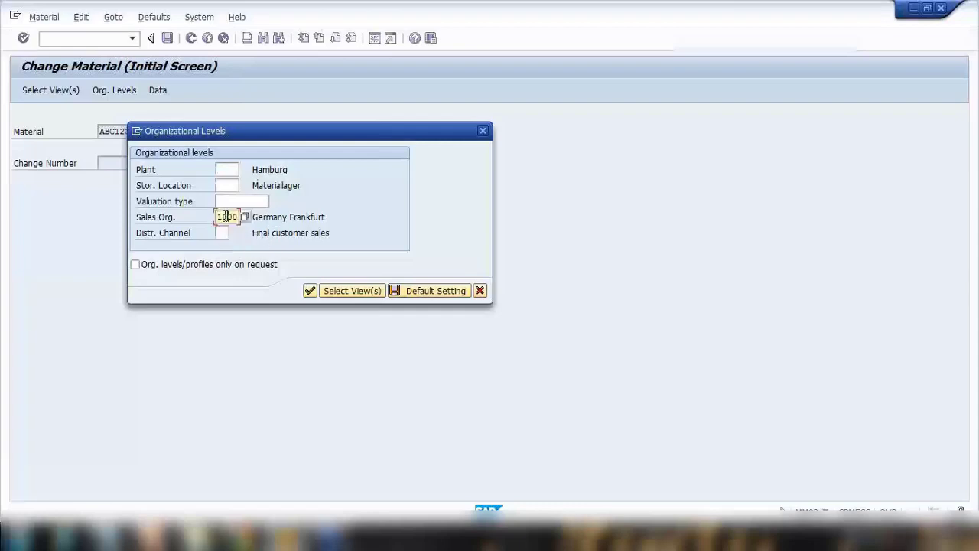
{"action": "key", "text": "BackSpace"}
{"action": "key", "text": "BackSpace"}
{"action": "key", "text": "BackSpace"}
{"action": "key", "text": "BackSpace"}
{"action": "left_click", "coordinate": [233, 186]}
Enter plant 1000, then close Organizational Levels without applying them
{"action": "left_click", "coordinate": [227, 170]}
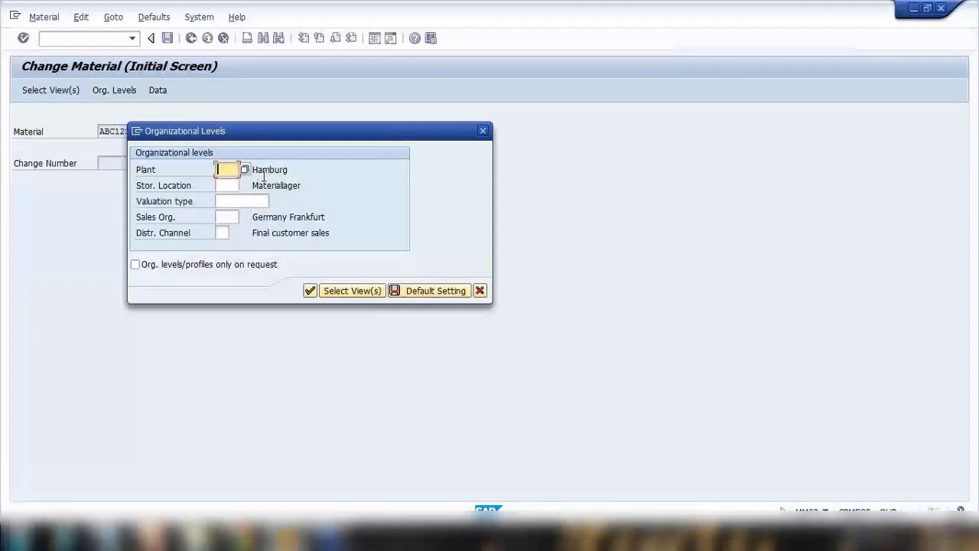
{"action": "type", "text": "1000"}
{"action": "left_click", "coordinate": [479, 291]}
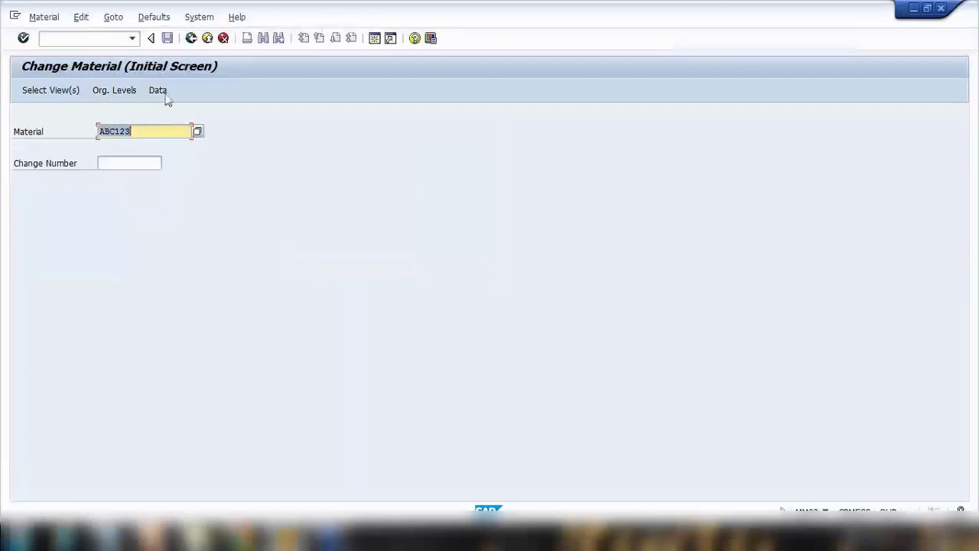
Run /nmb02 to show warehouse stocks for ABC123 with plant 1000 prefilled, then go to Storage Location
{"action": "left_click", "coordinate": [94, 39]}
{"action": "type", "text": "/nmb"}
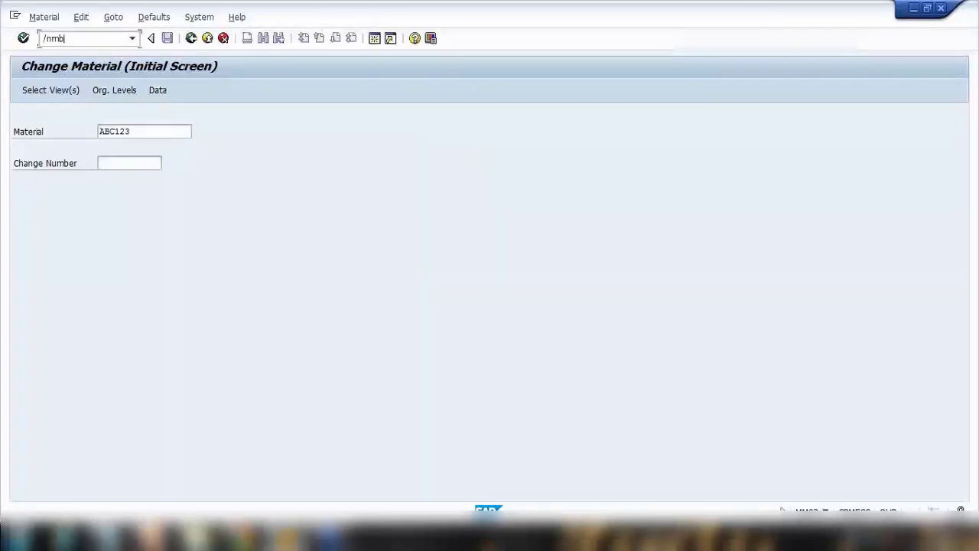
{"action": "type", "text": "02"}
{"action": "key", "text": "Return"}
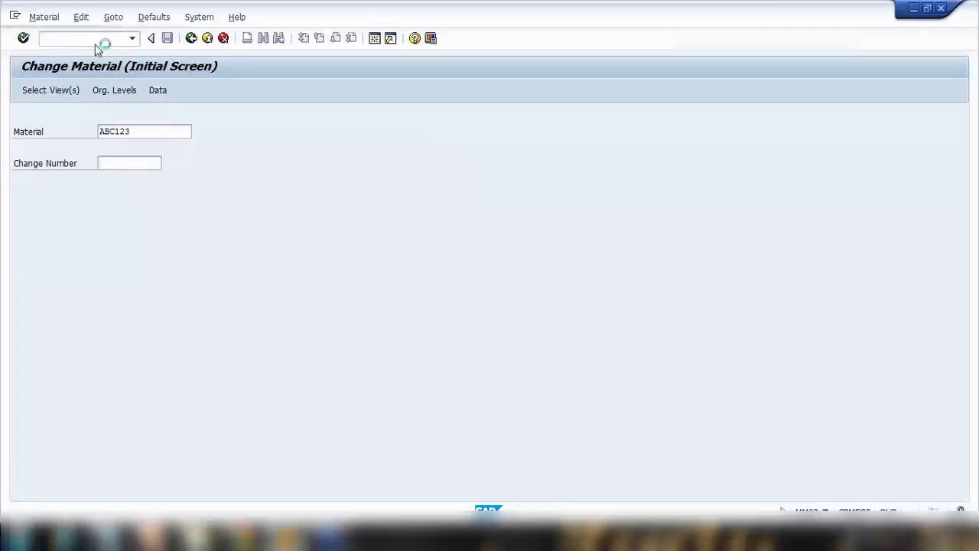
{"action": "key", "text": "Tab"}
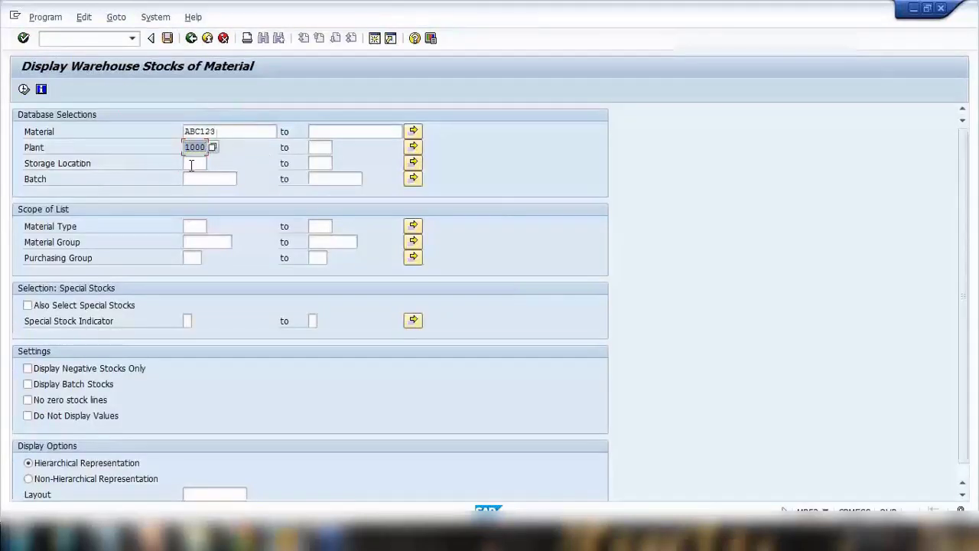
{"action": "left_click", "coordinate": [201, 163]}
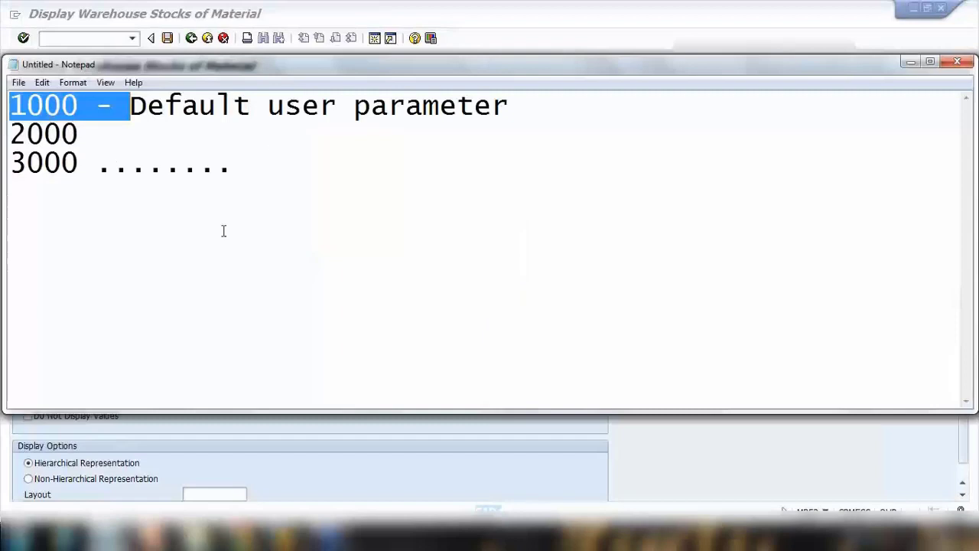
Present the User Parameter slides from the current slide through the User Parameter MSV slide
{"action": "left_click_drag", "start_coordinate": [74, 105], "coordinate": [28, 105]}
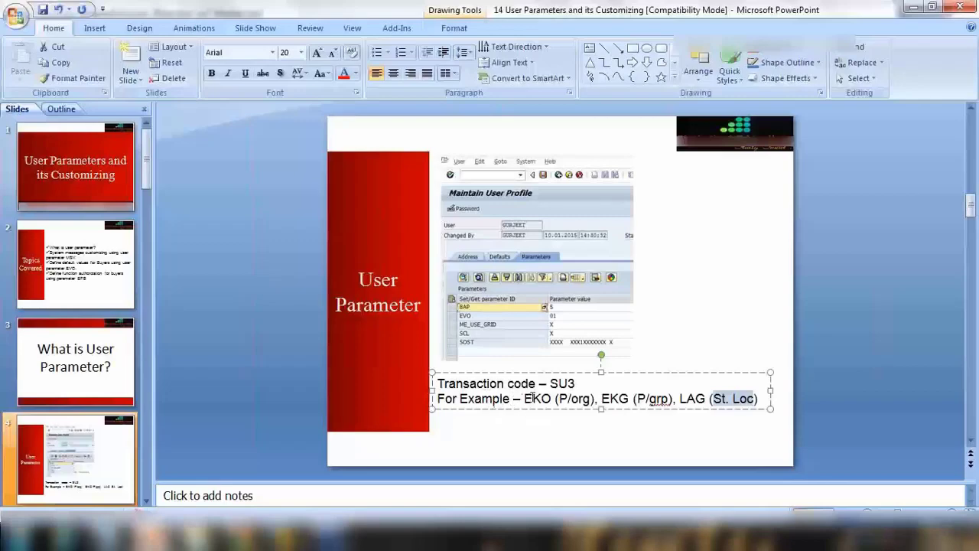
{"action": "key", "text": "shift+F5"}
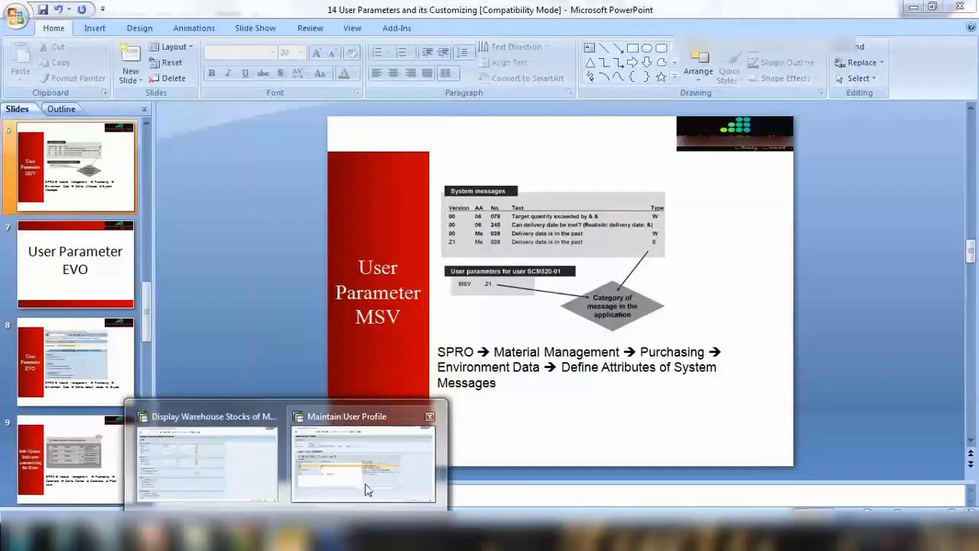
Start a new purchase order with /nme21n and fill the vendor from earlier entries
{"action": "left_click", "coordinate": [365, 490]}
{"action": "left_click", "coordinate": [284, 536]}
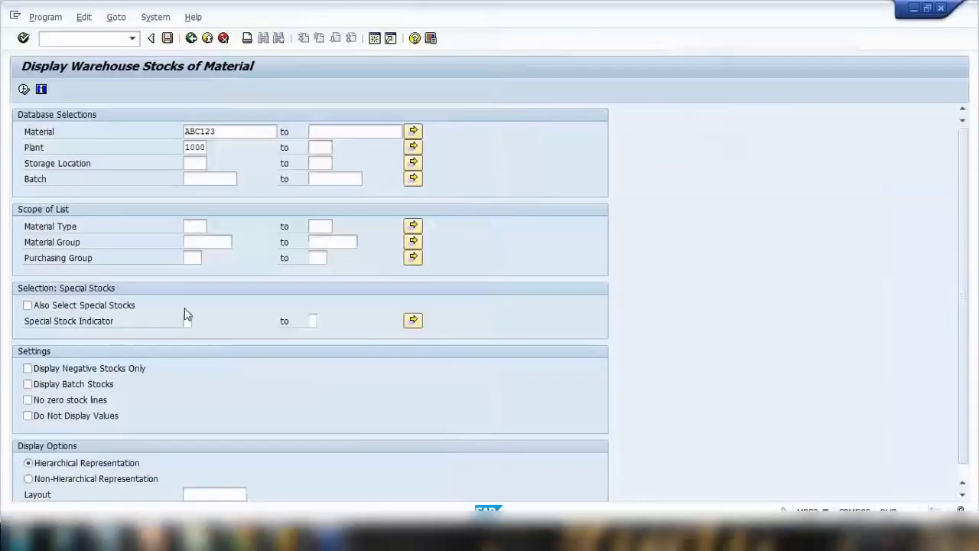
{"action": "left_click", "coordinate": [93, 38]}
{"action": "type", "text": "/n"}
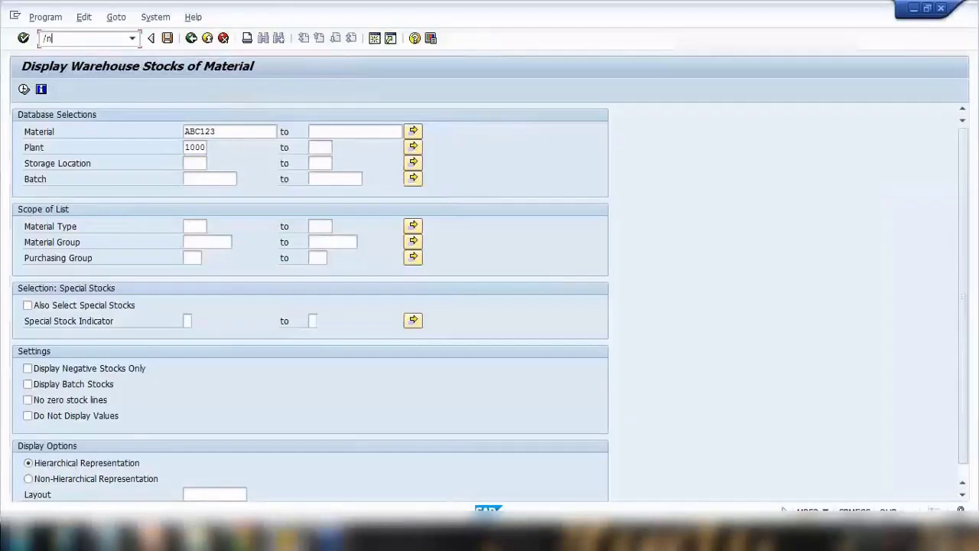
{"action": "type", "text": "me21n"}
{"action": "key", "text": "Return"}
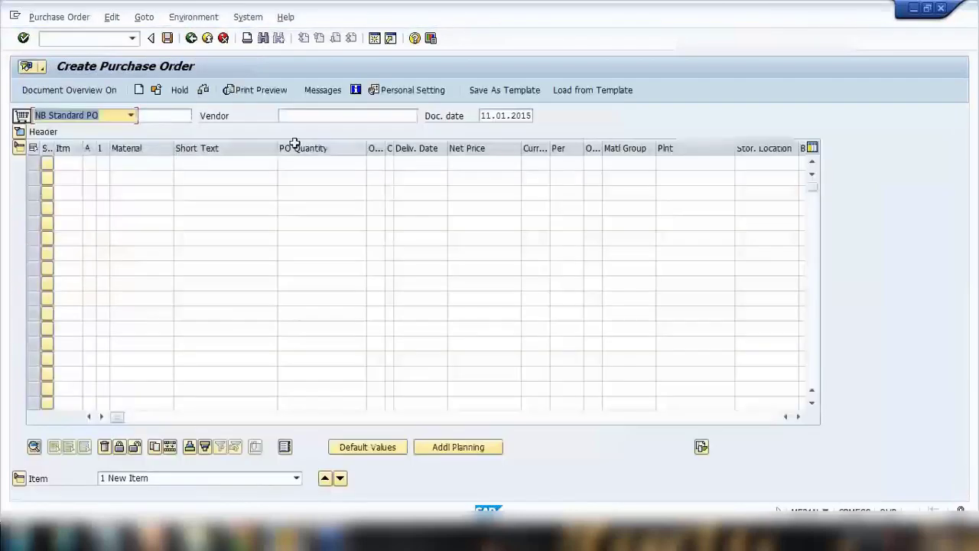
{"action": "left_click", "coordinate": [281, 116]}
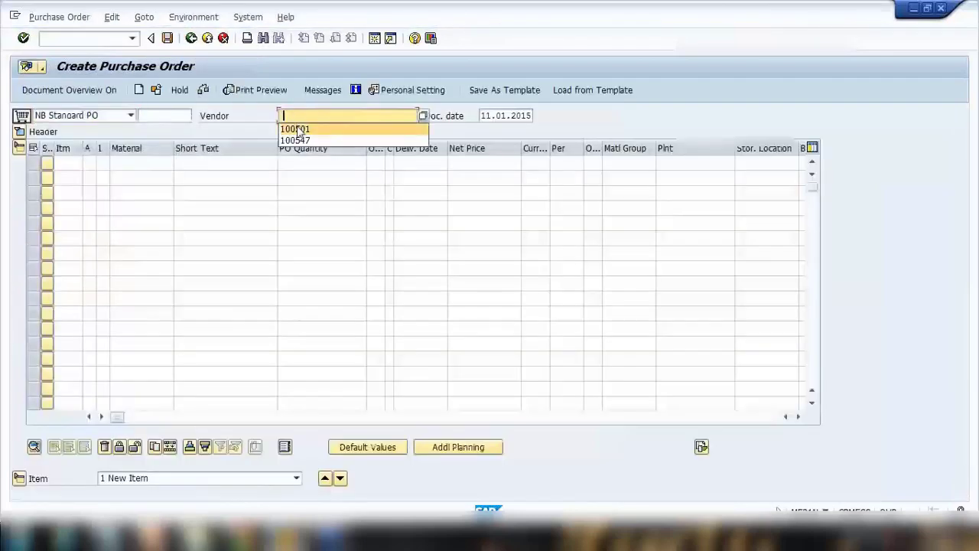
{"action": "left_click", "coordinate": [298, 130]}
{"action": "left_click", "coordinate": [140, 165]}
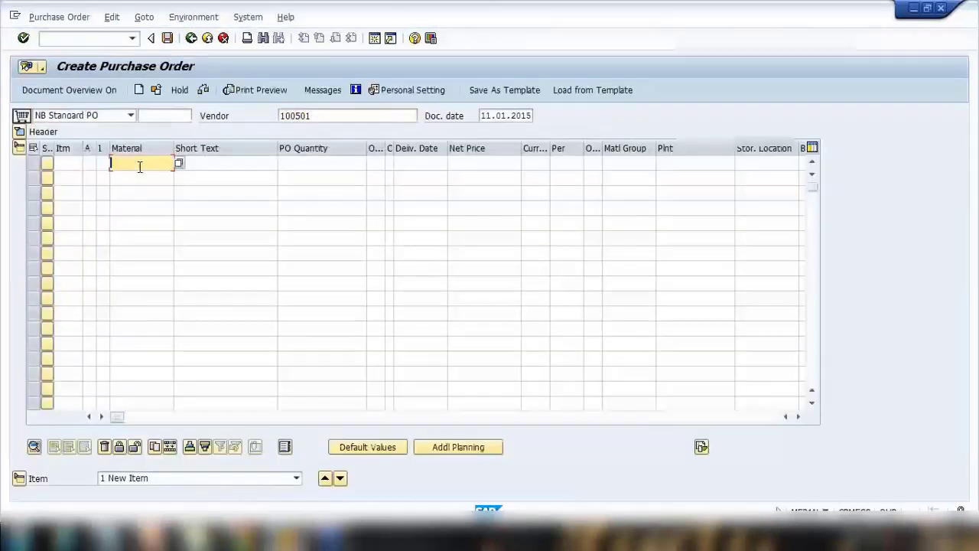
Add an item for ABC123, quantity 10, plant 1000, and acknowledge the scheduling warning
{"action": "type", "text": "abc123"}
{"action": "left_click", "coordinate": [303, 165]}
{"action": "type", "text": "10"}
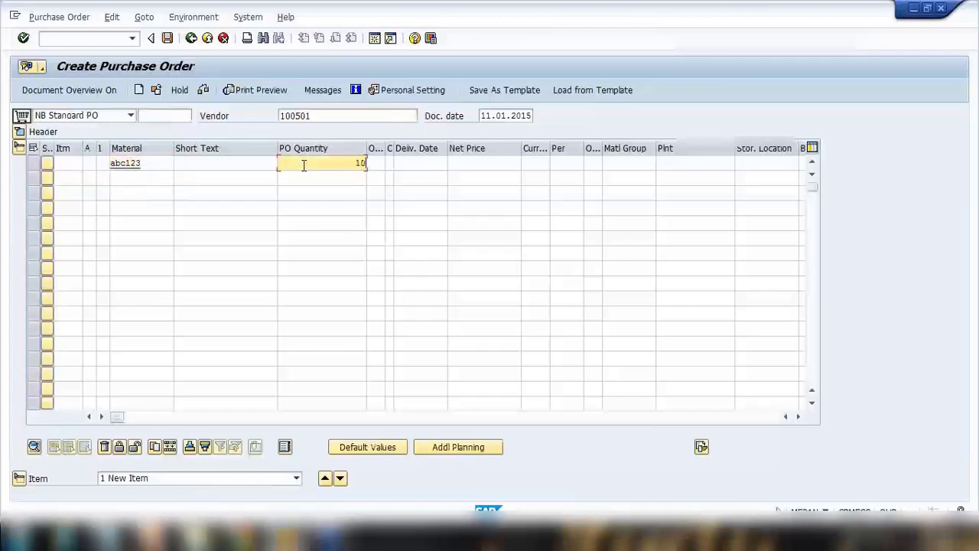
{"action": "key", "text": "Return"}
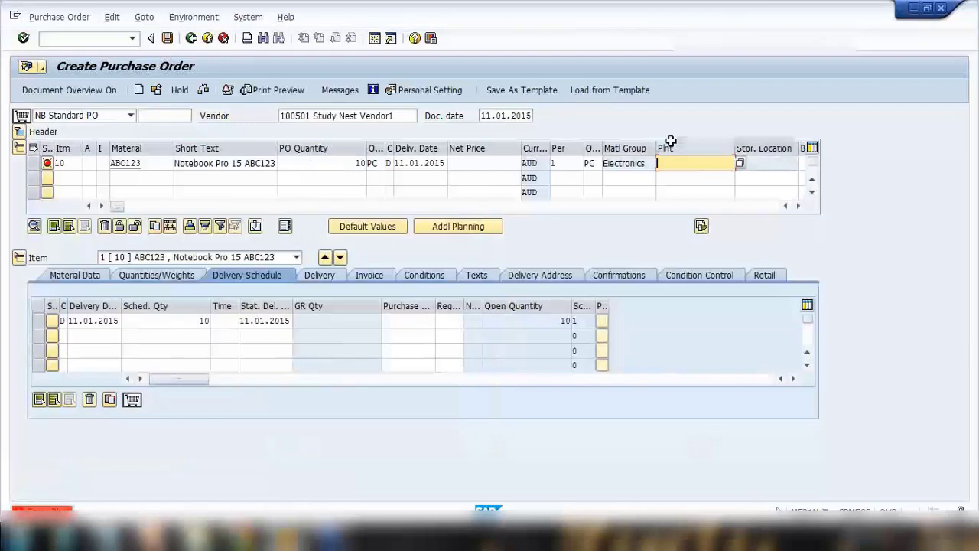
{"action": "type", "text": "1000"}
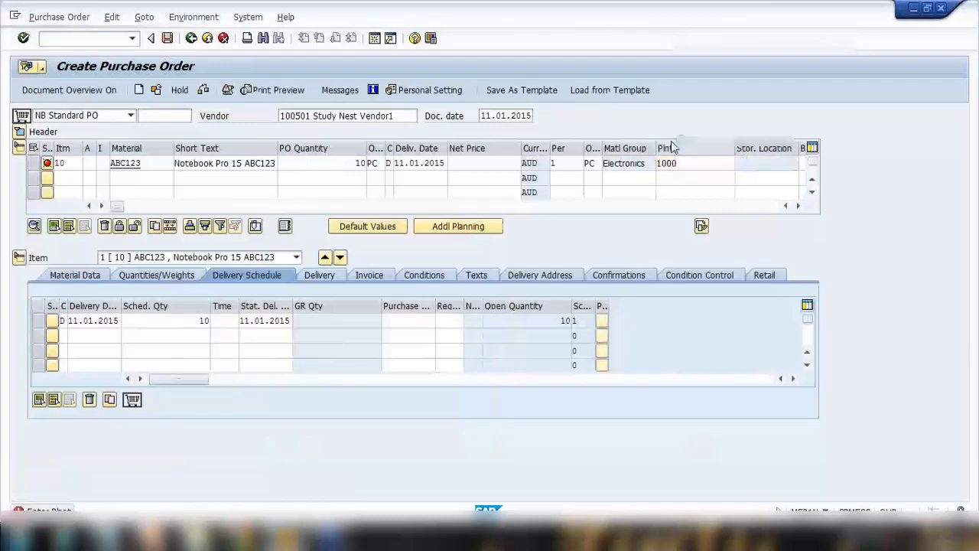
{"action": "key", "text": "Return"}
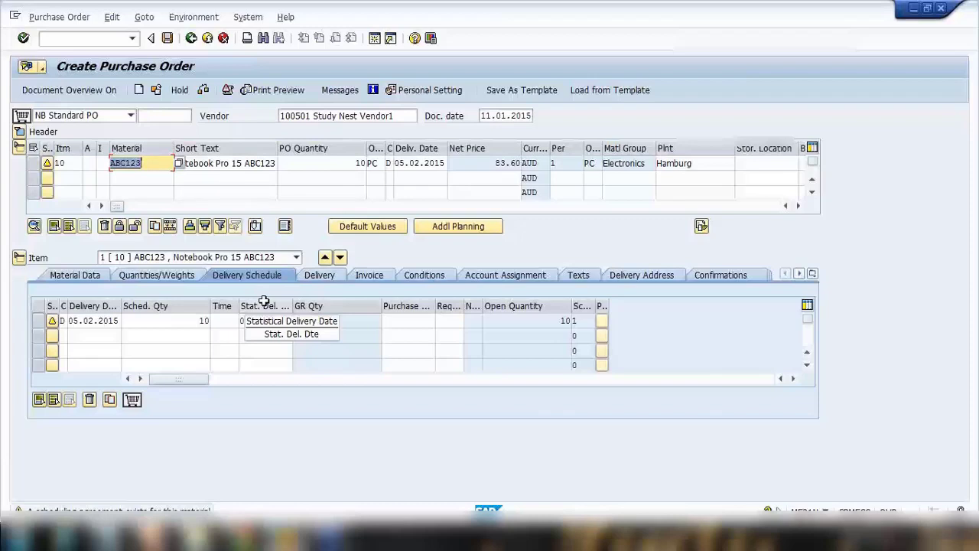
{"action": "key", "text": "Return"}
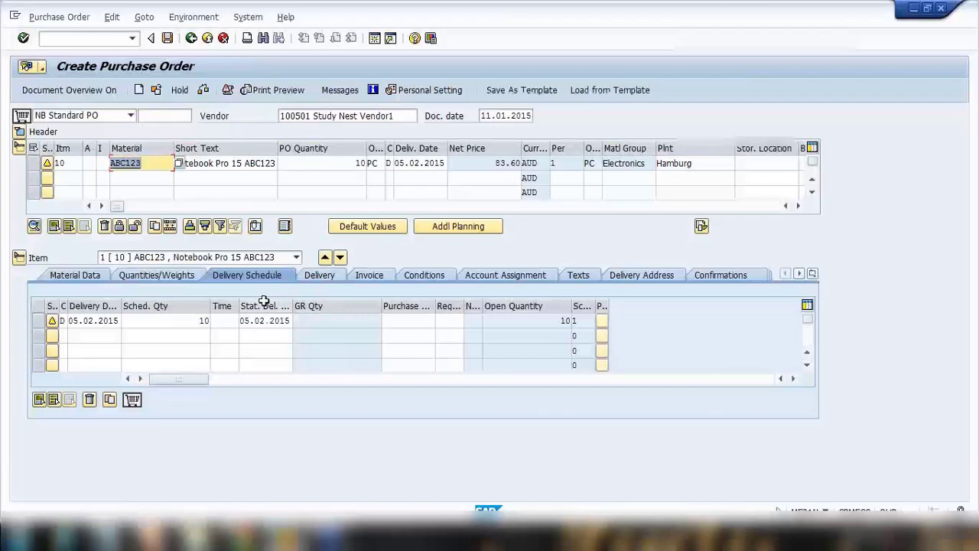
Replace the Notepad notes with the heading SYSTEM MESSAGES
{"action": "left_click", "coordinate": [109, 535]}
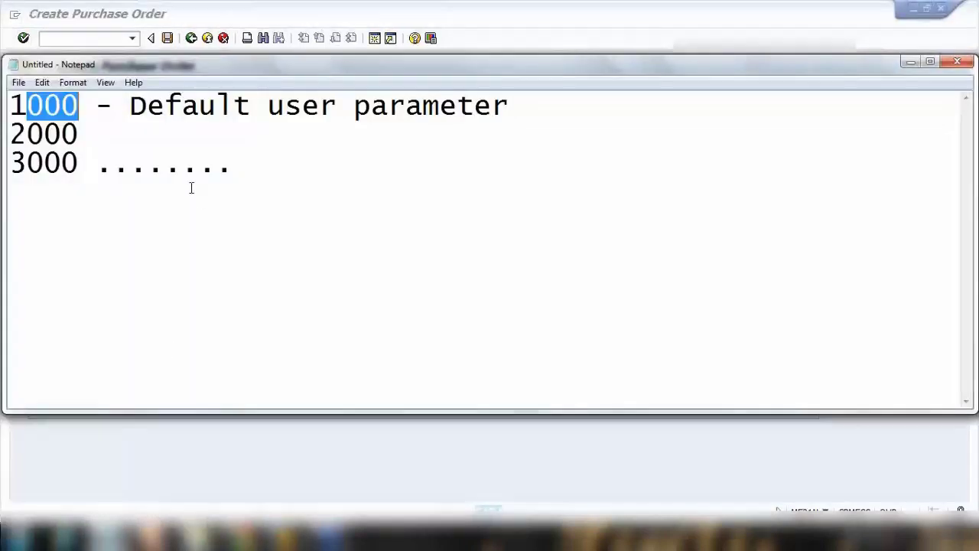
{"action": "left_click_drag", "start_coordinate": [267, 166], "coordinate": [15, 96]}
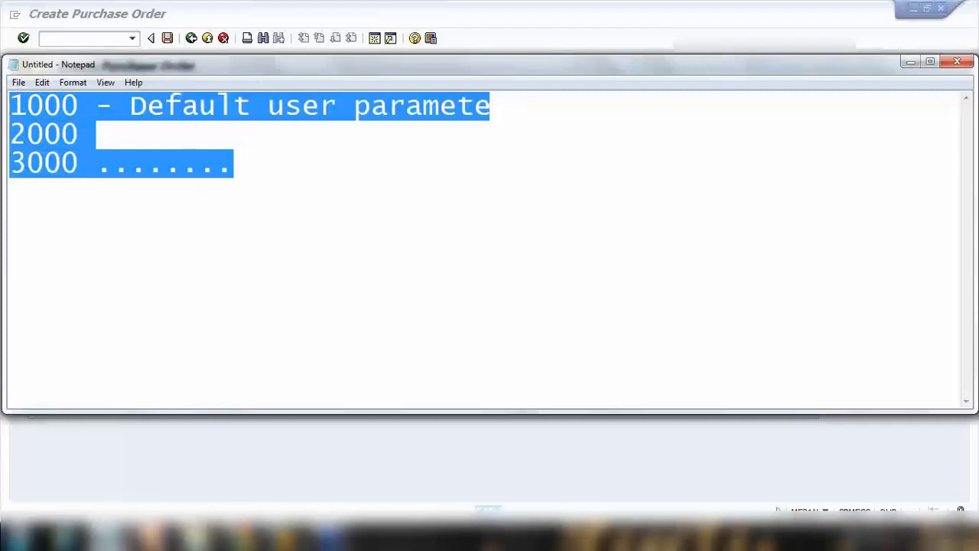
{"action": "type", "text": "sys"}
{"action": "key", "text": "BackSpace"}
{"action": "key", "text": "BackSpace"}
{"action": "key", "text": "BackSpace"}
{"action": "type", "text": "SYST"}
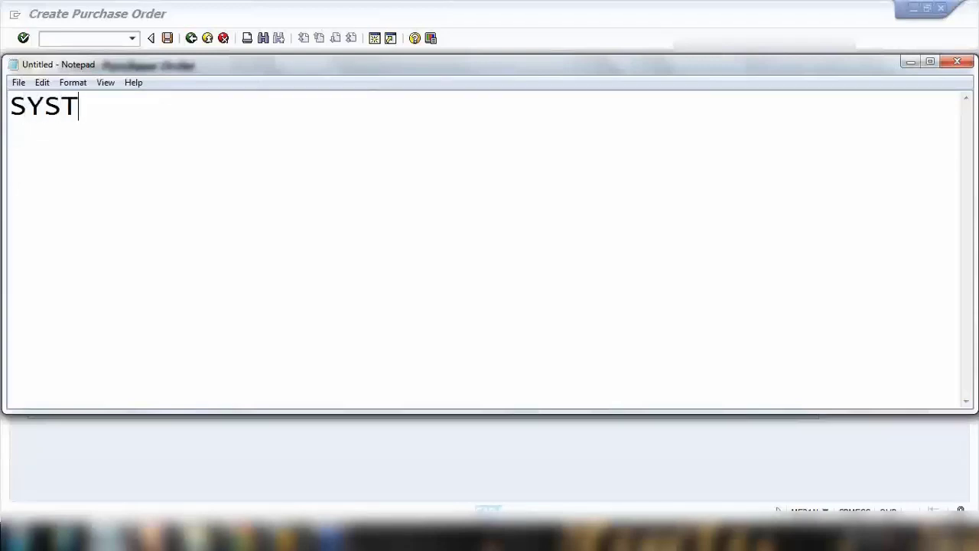
{"action": "type", "text": "EM MESSAGES"}
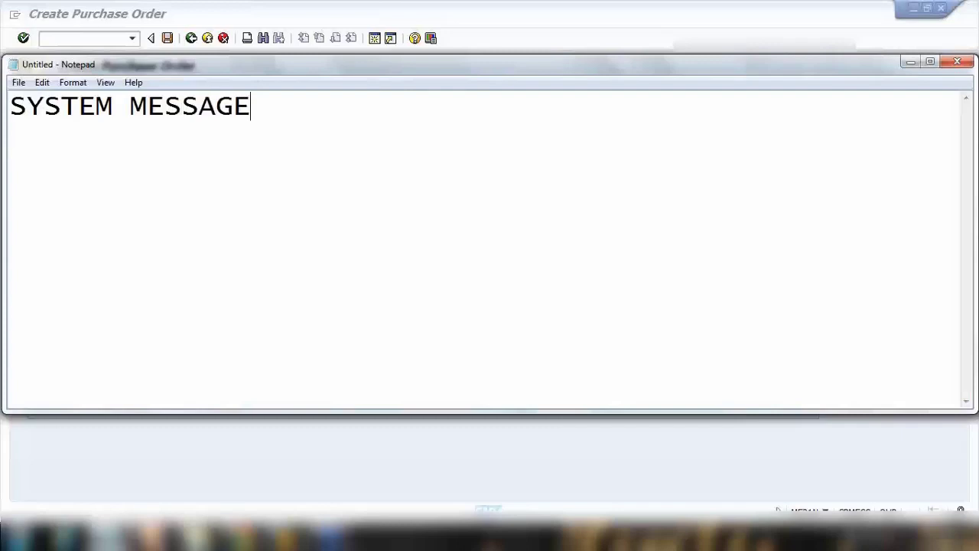
{"action": "key", "text": "Return"}
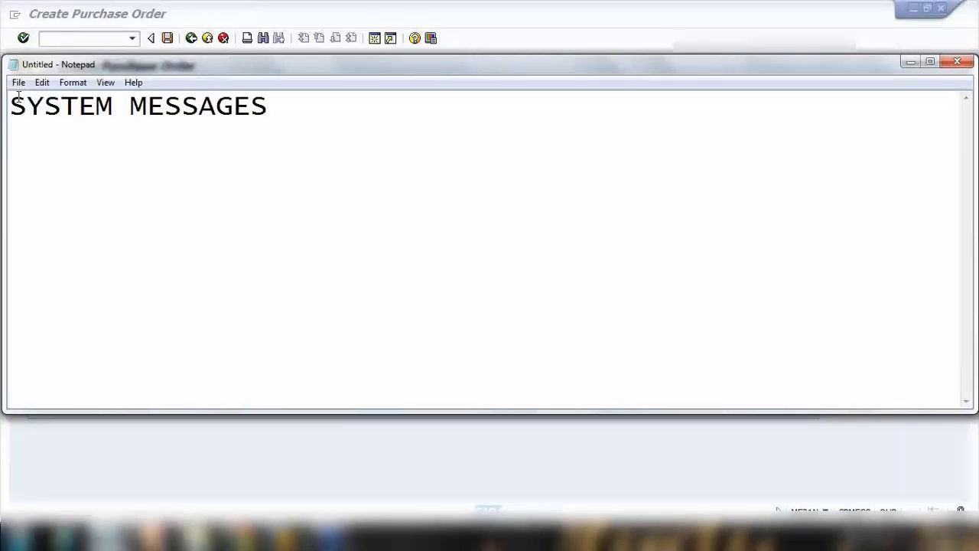
List '1. Warning message', '2. Error message' and '3. No message' under the heading
{"action": "type", "text": "1. Waning"}
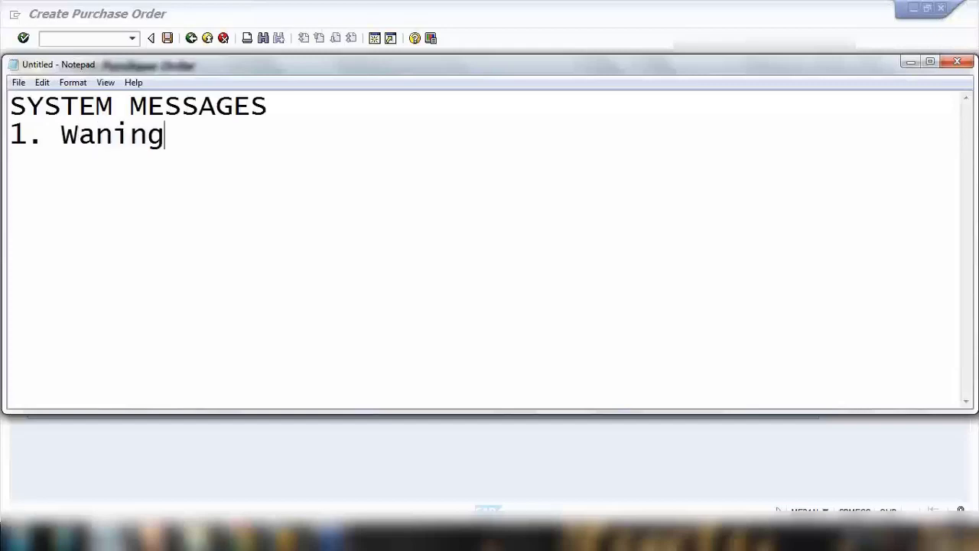
{"action": "key", "text": "BackSpace"}
{"action": "key", "text": "BackSpace"}
{"action": "key", "text": "BackSpace"}
{"action": "key", "text": "BackSpace"}
{"action": "key", "text": "BackSpace"}
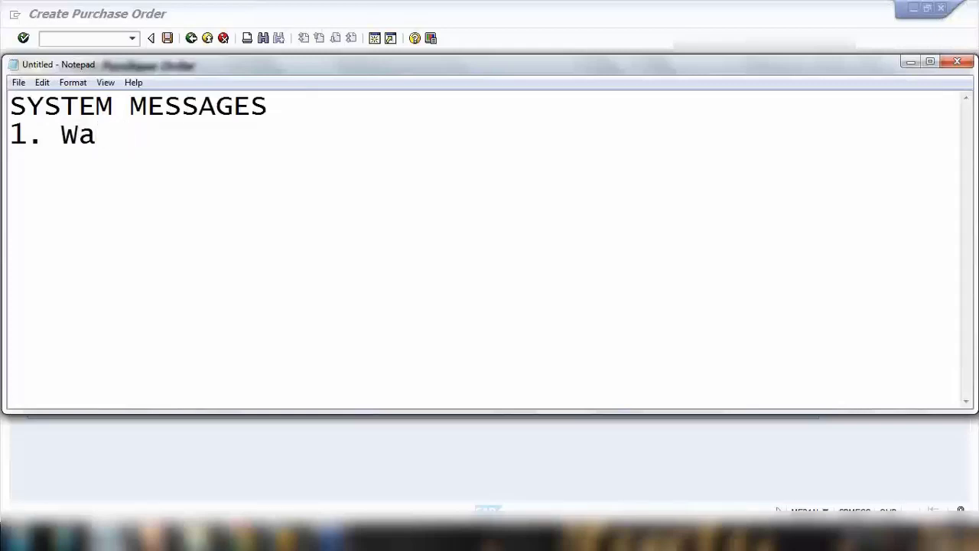
{"action": "type", "text": "rning message"}
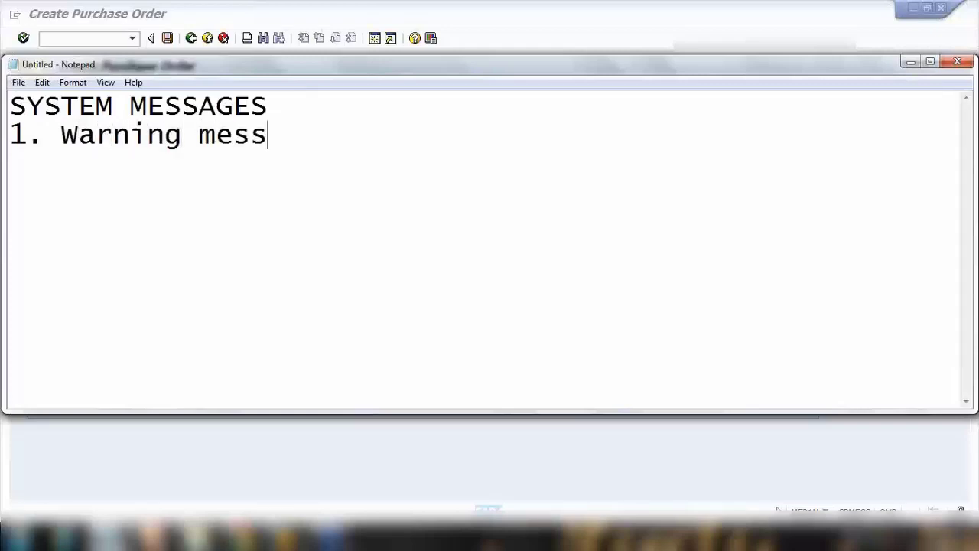
{"action": "key", "text": "Return"}
{"action": "type", "text": "2. "}
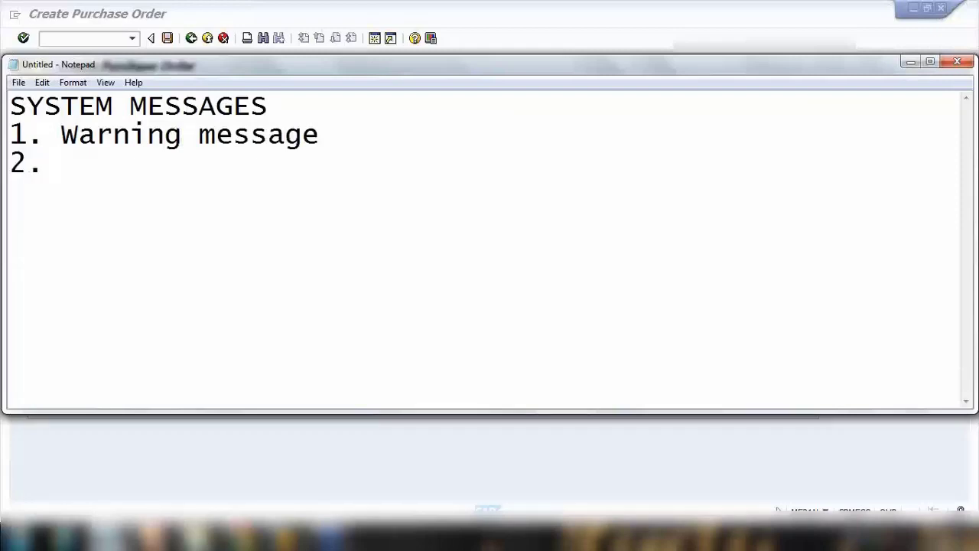
{"action": "type", "text": "Error message"}
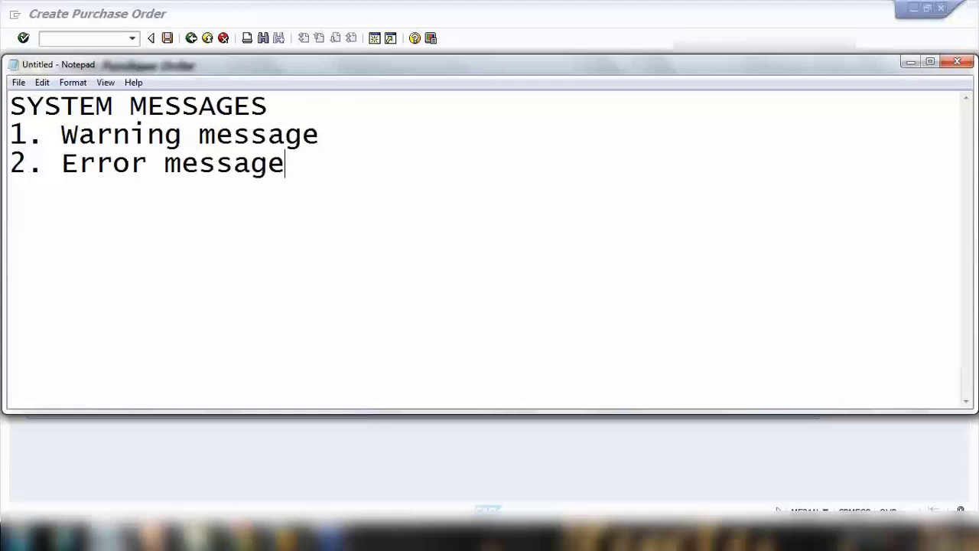
{"action": "key", "text": "Return"}
{"action": "type", "text": "3. No message"}
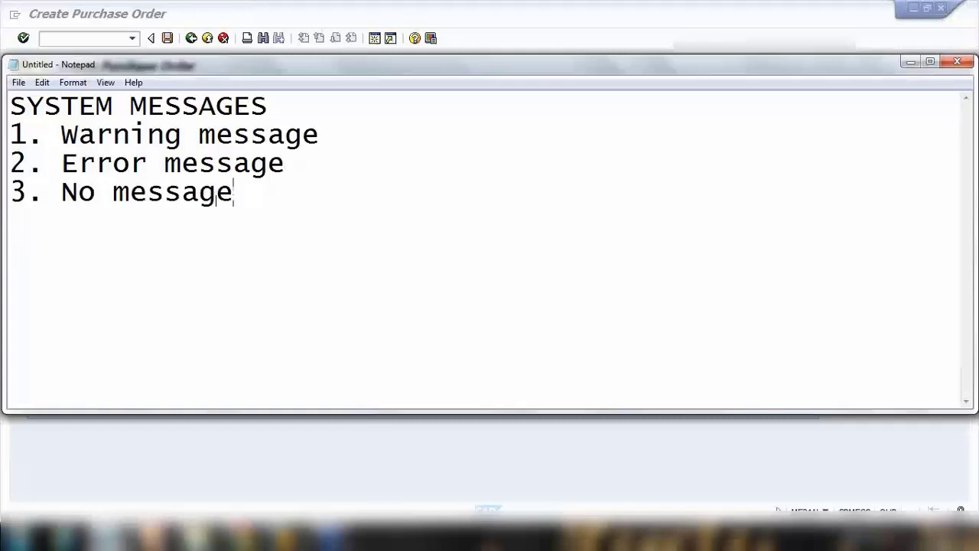
Highlight Warning message, Error message and No message in turn
{"action": "left_click_drag", "start_coordinate": [61, 135], "coordinate": [324, 143]}
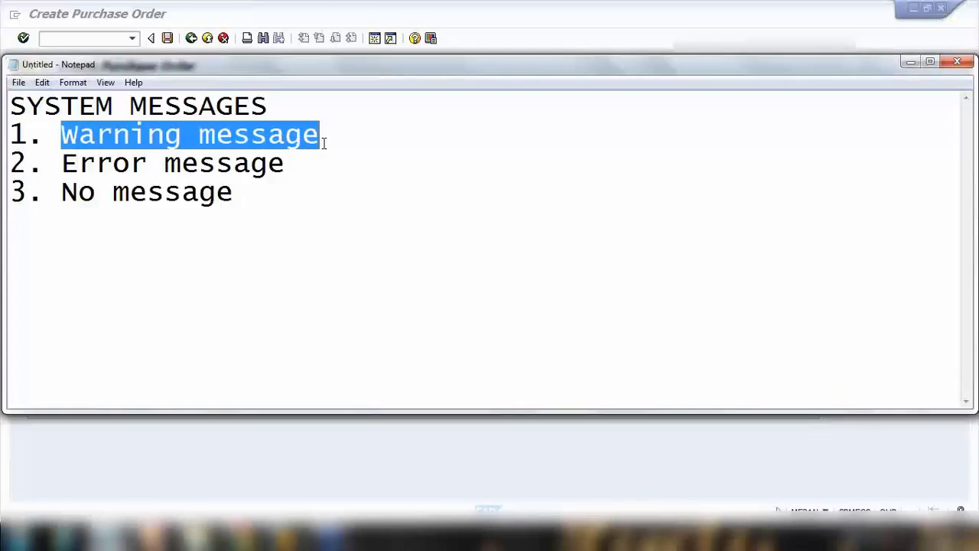
{"action": "left_click_drag", "start_coordinate": [62, 163], "coordinate": [280, 169]}
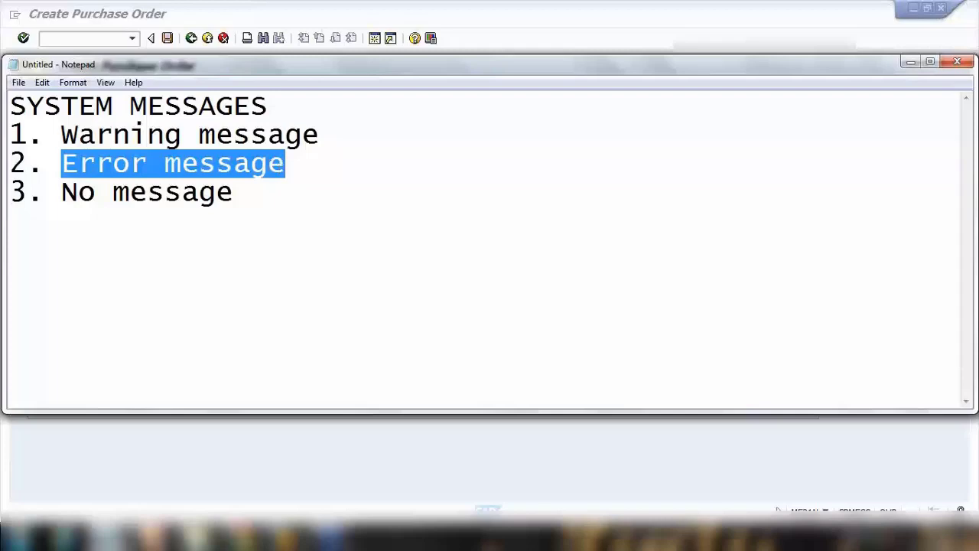
{"action": "left_click_drag", "start_coordinate": [61, 191], "coordinate": [238, 196]}
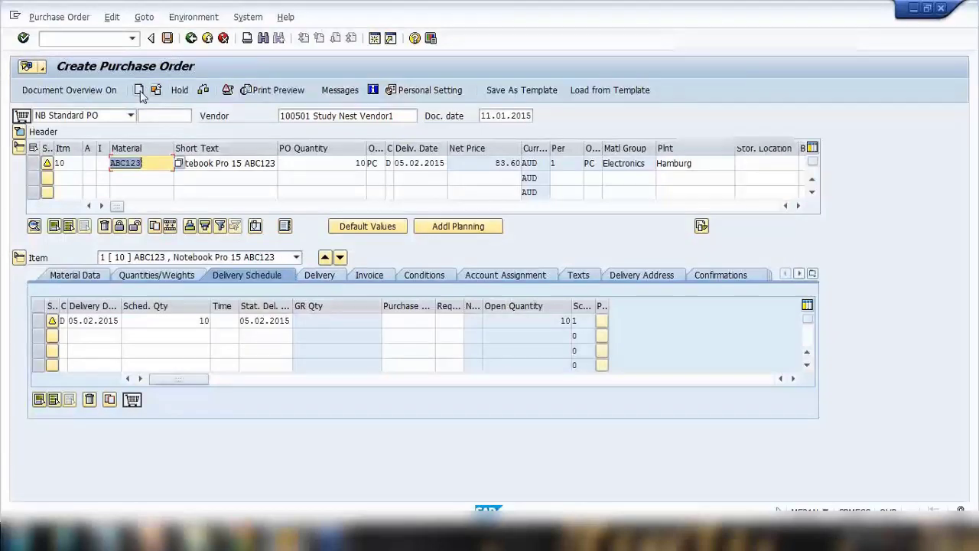
Discard the current purchase order without saving and begin a blank new one
{"action": "key", "text": "F3"}
{"action": "left_click", "coordinate": [258, 265]}
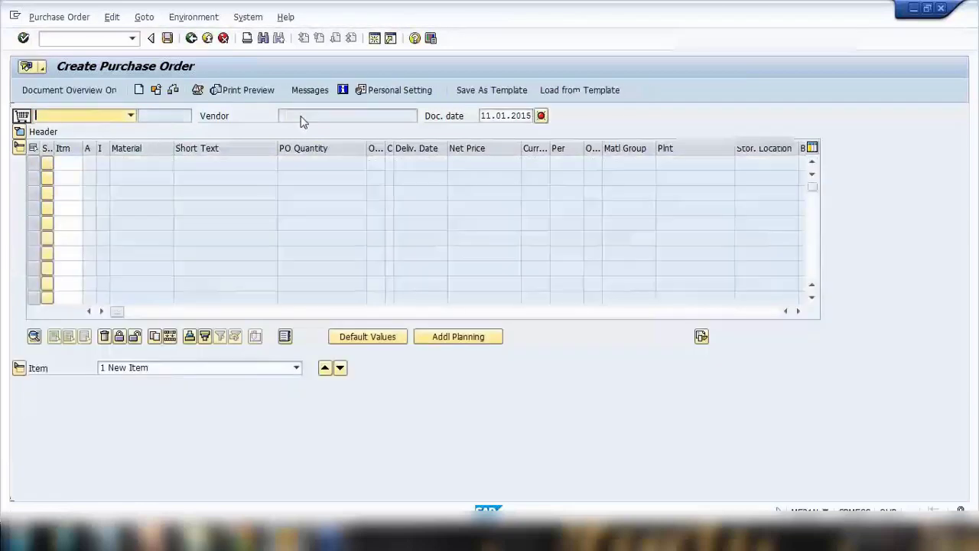
{"action": "left_click", "coordinate": [138, 90]}
{"action": "key", "text": "Escape"}
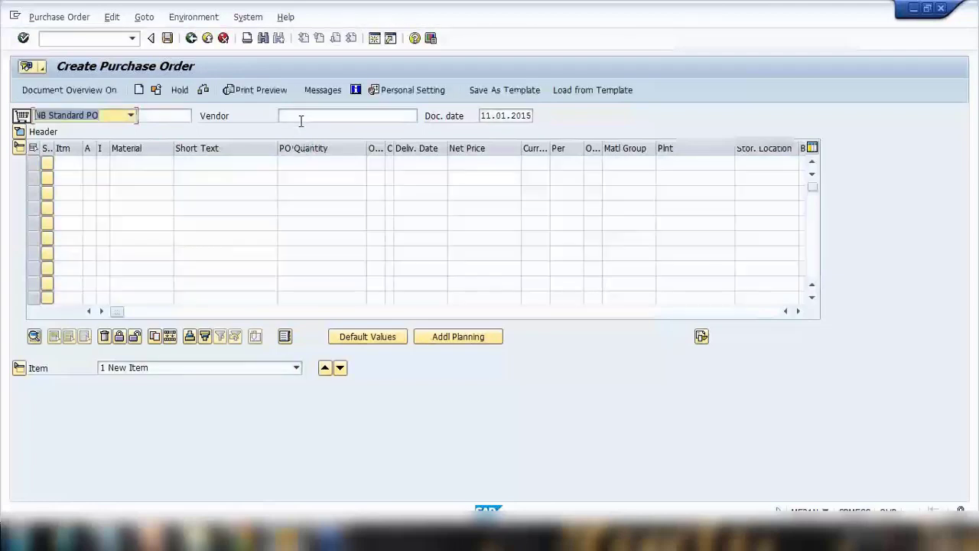
Enter the vendor number and material ABC123, submit without plant, and read the resulting errors
{"action": "type", "text": "100501"}
{"action": "left_click", "coordinate": [137, 163]}
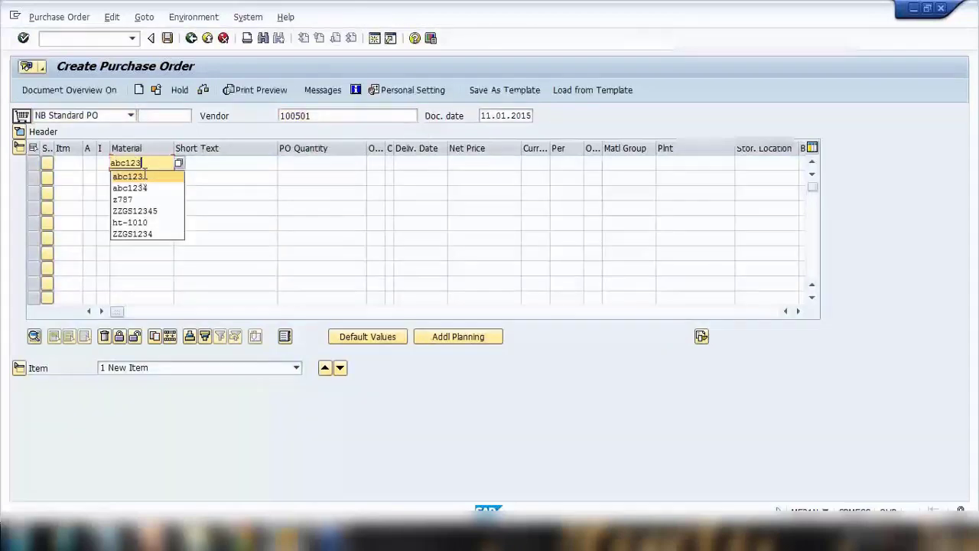
{"action": "left_click", "coordinate": [134, 175]}
{"action": "left_click", "coordinate": [299, 162]}
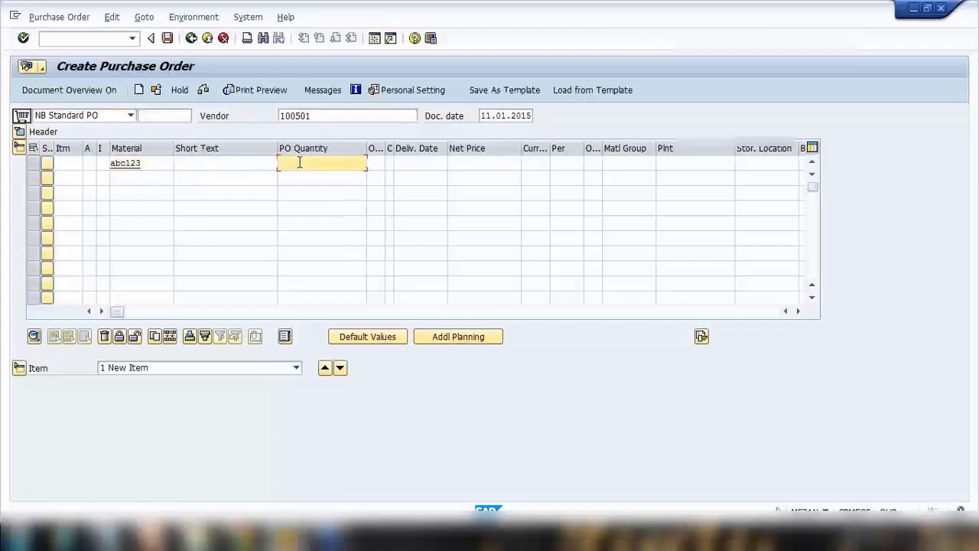
{"action": "key", "text": "Return"}
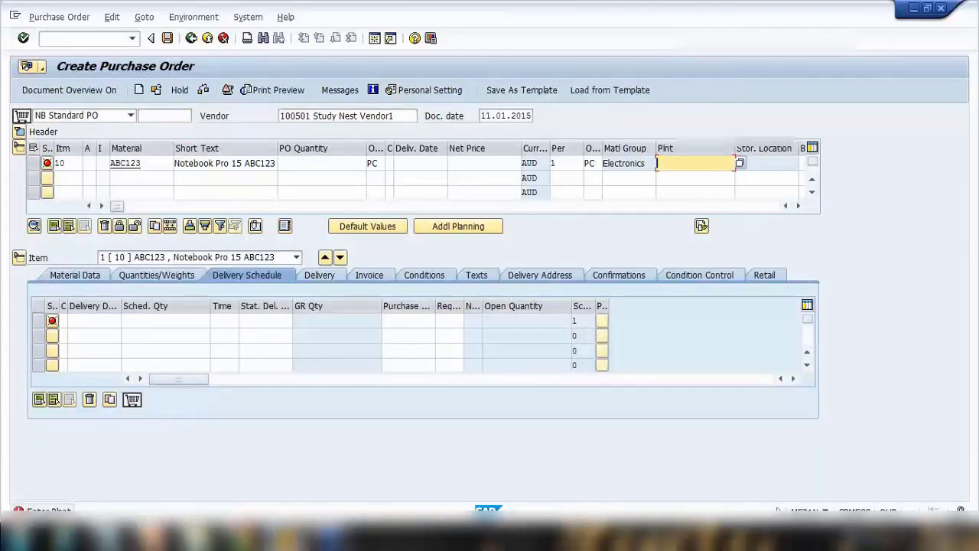
{"action": "key", "text": "Return"}
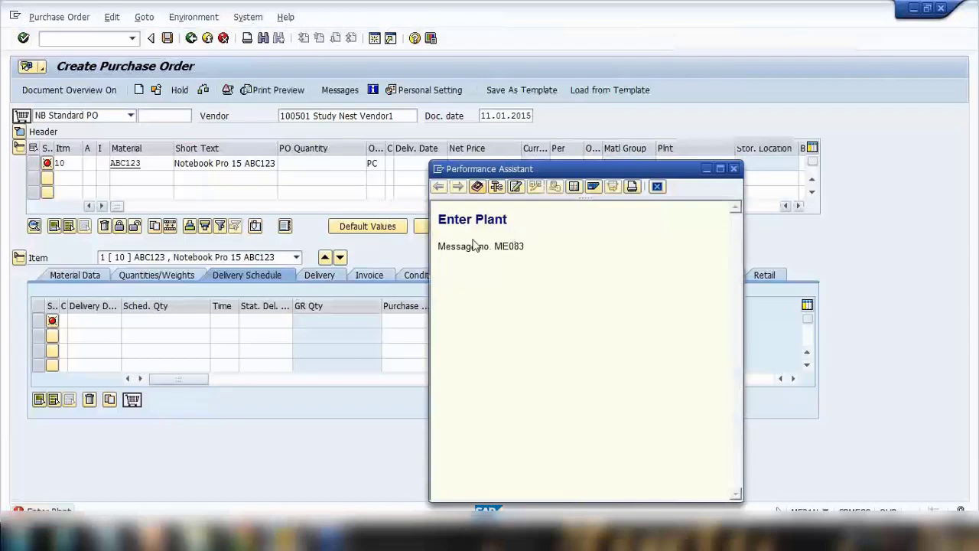
{"action": "left_click", "coordinate": [733, 168]}
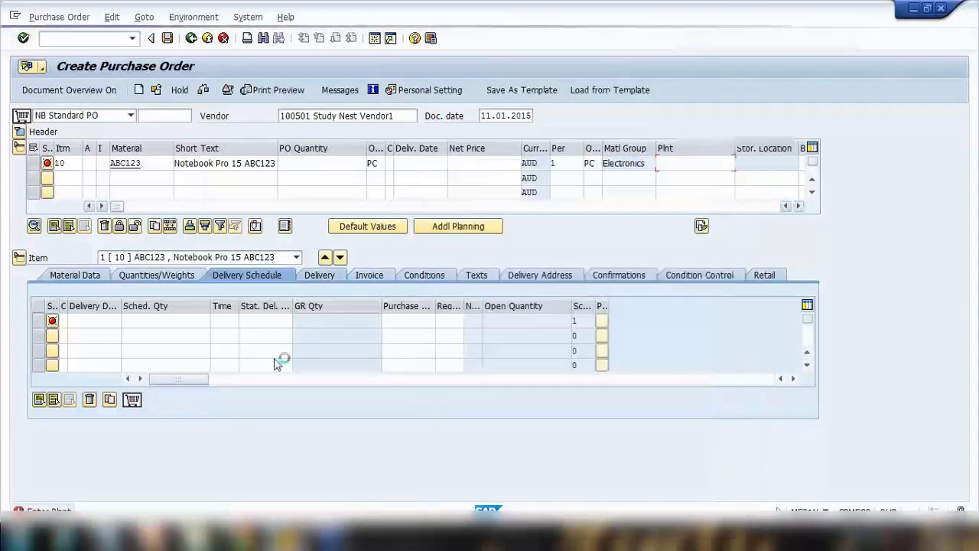
{"action": "key", "text": "Return"}
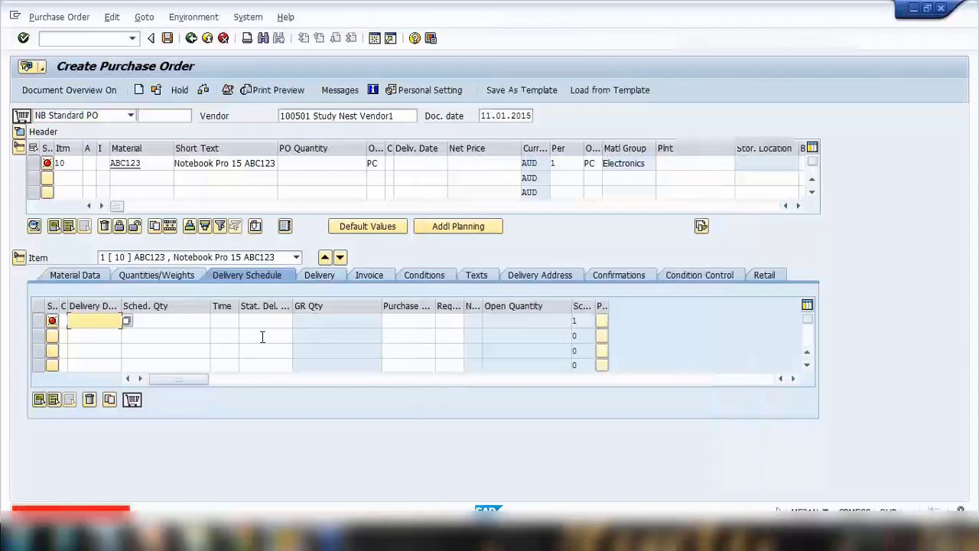